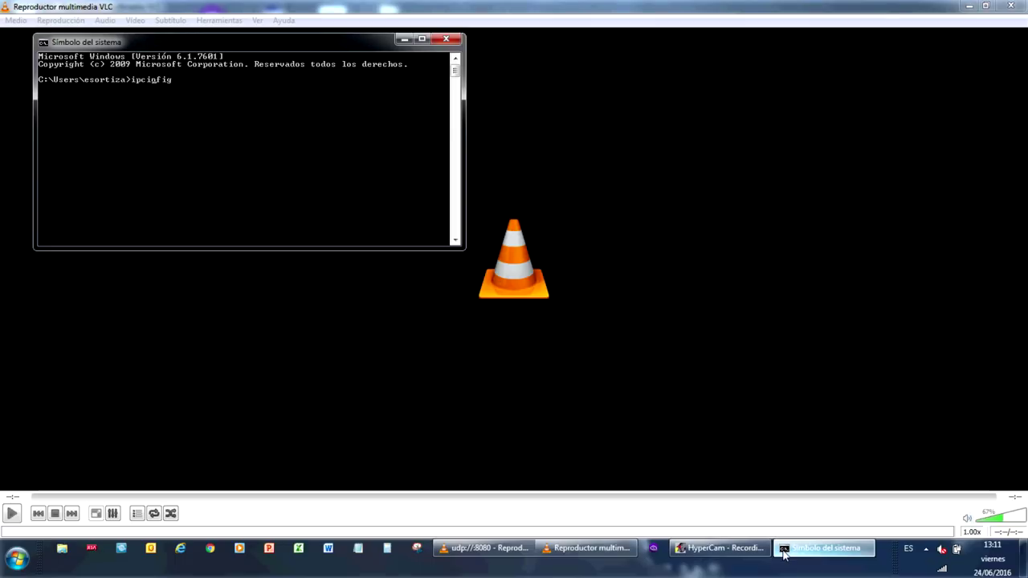
Step: Run the entered IP configuration command in the Command Prompt
key("Return")
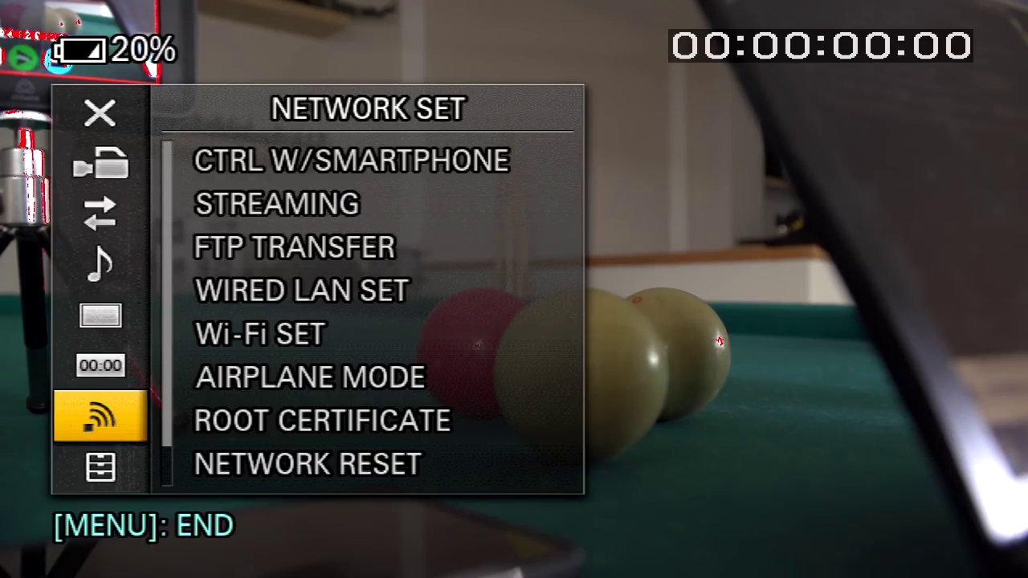
Step: Open the Wi-Fi access point setup in the camcorder's network settings
key("Right")
key("Down")
key("Down")
key("Down")
key("Down")
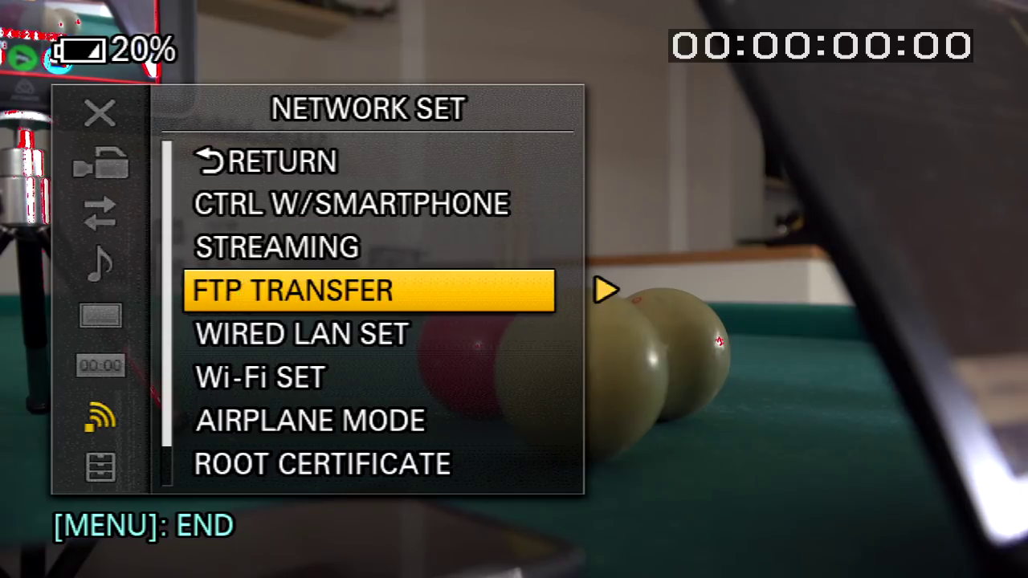
key("Return")
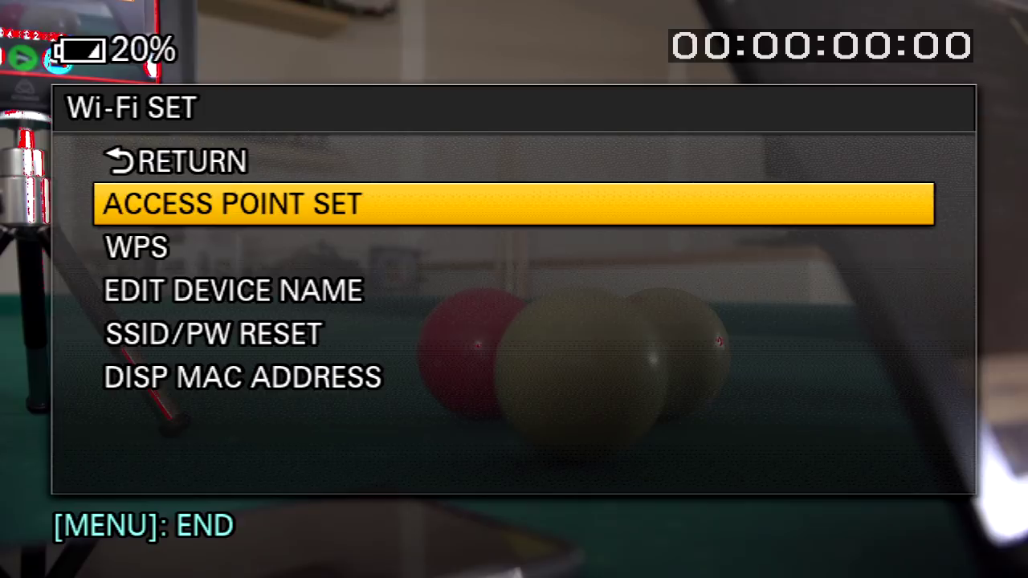
key("Return")
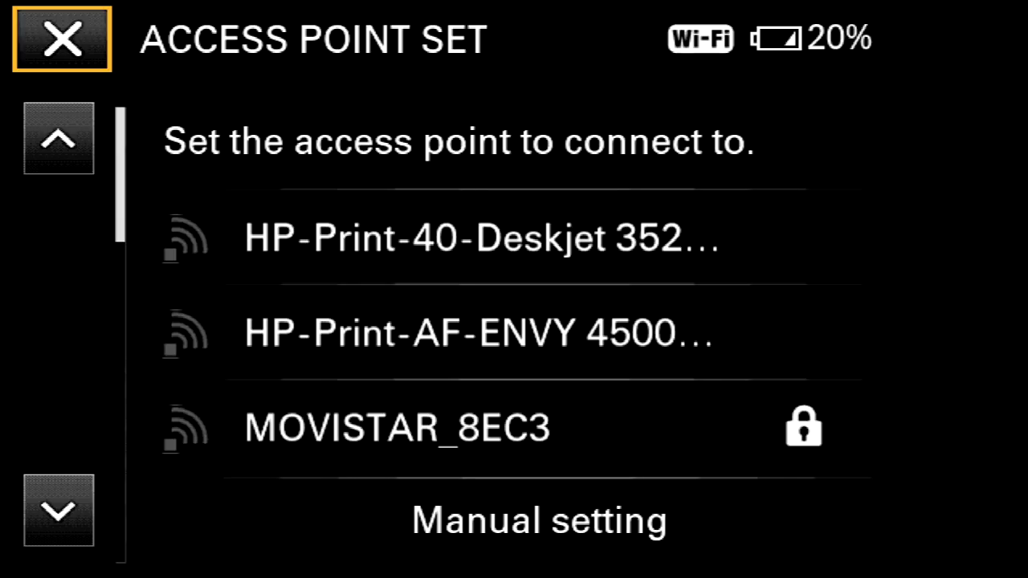
Step: Look through the list of available access points for the XperiaZ5_AO phone hotspot
left_click(59, 138)
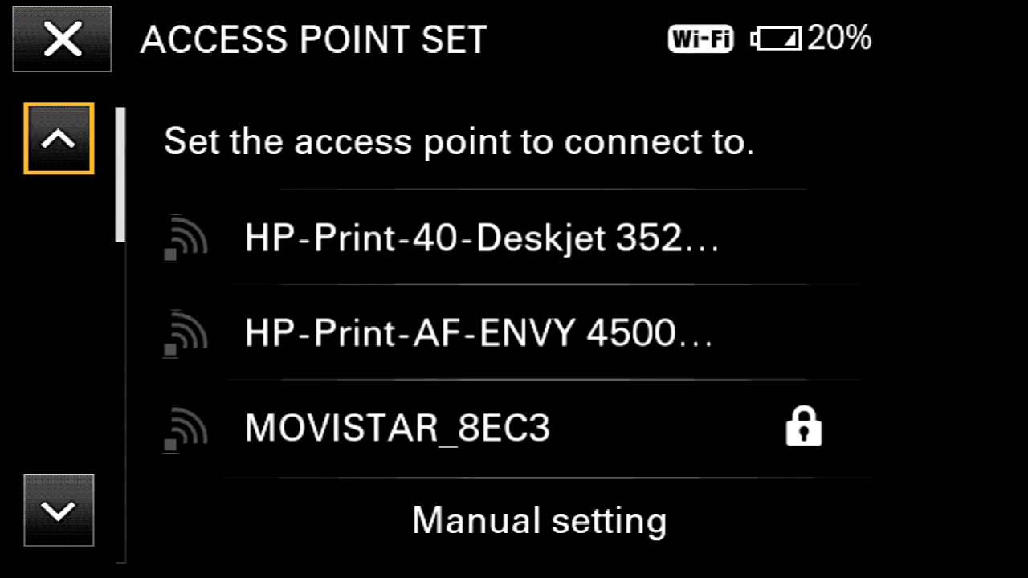
key("Down")
key("Down")
key("Down")
key("Down")
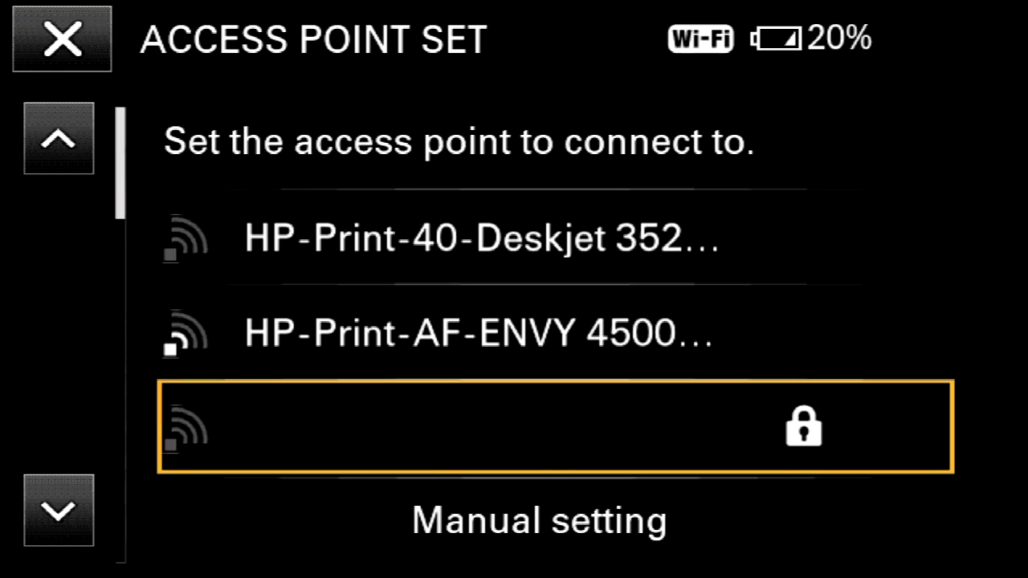
key("Up")
key("Up")
key("Down")
key("Down")
key("Down")
key("Down")
key("Down")
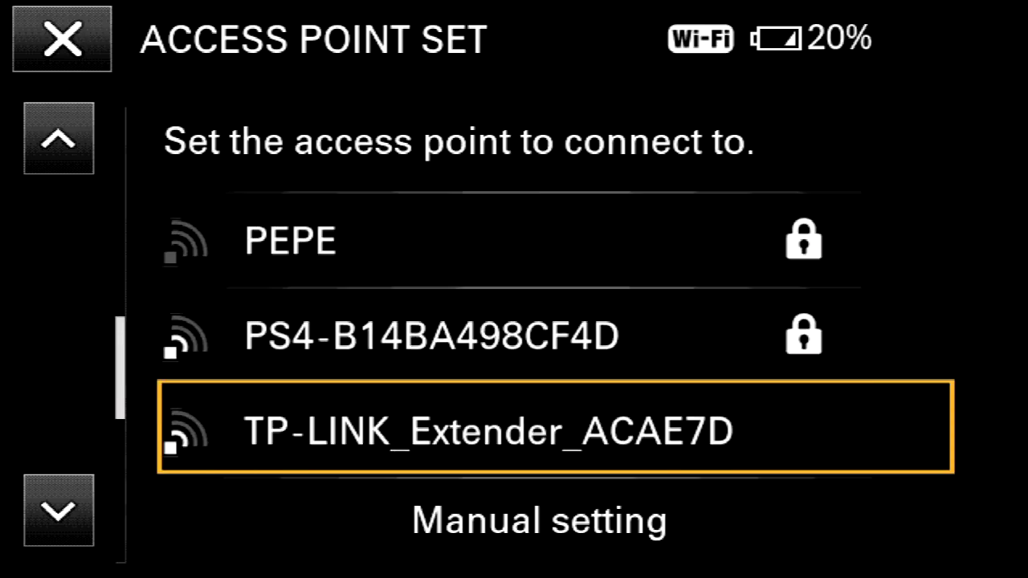
key("Up")
key("Up")
key("Down")
key("Down")
key("Down")
key("Up")
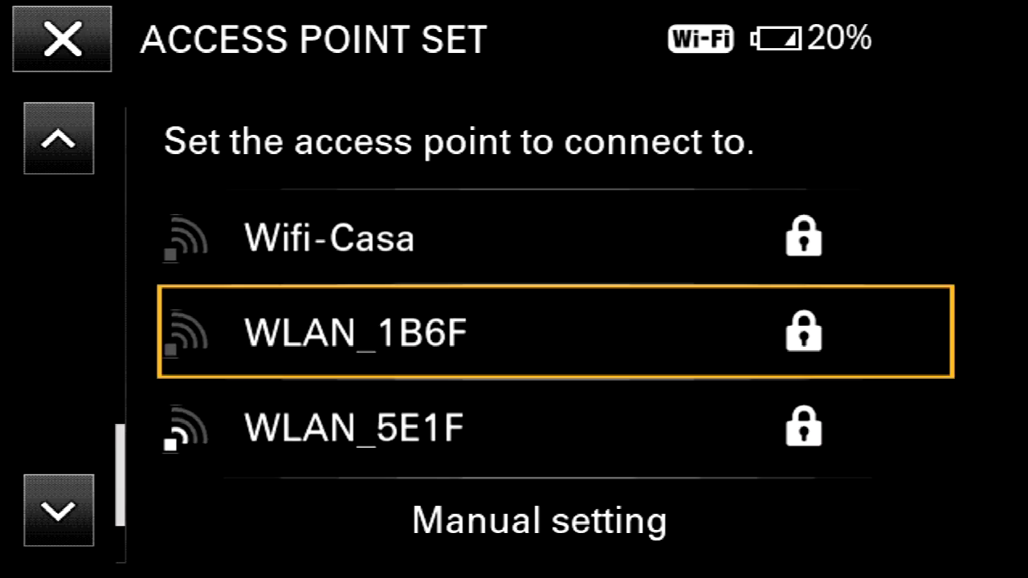
key("Down")
key("Up")
key("Up")
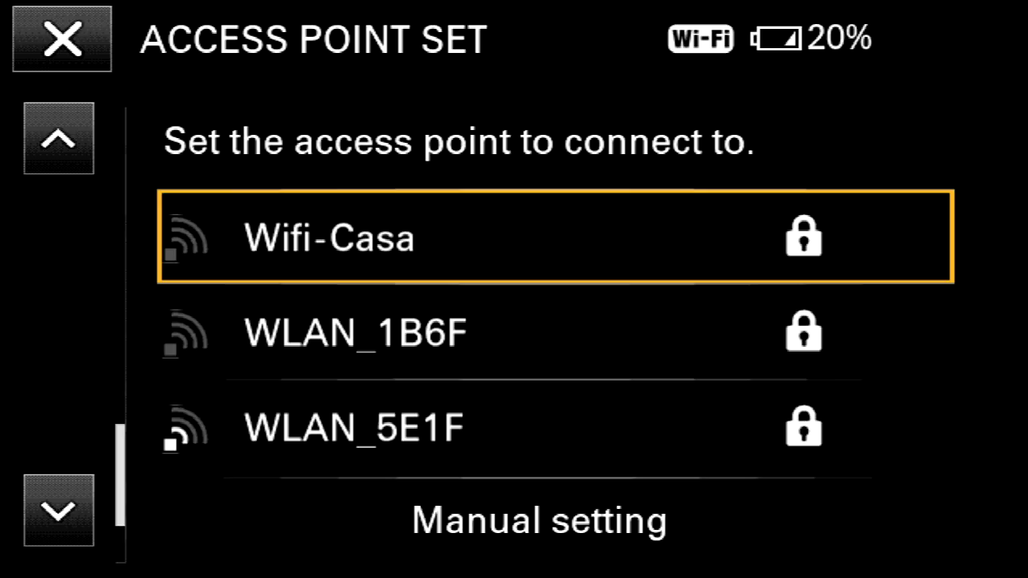
key("Up")
key("Up")
key("Up")
key("Up")
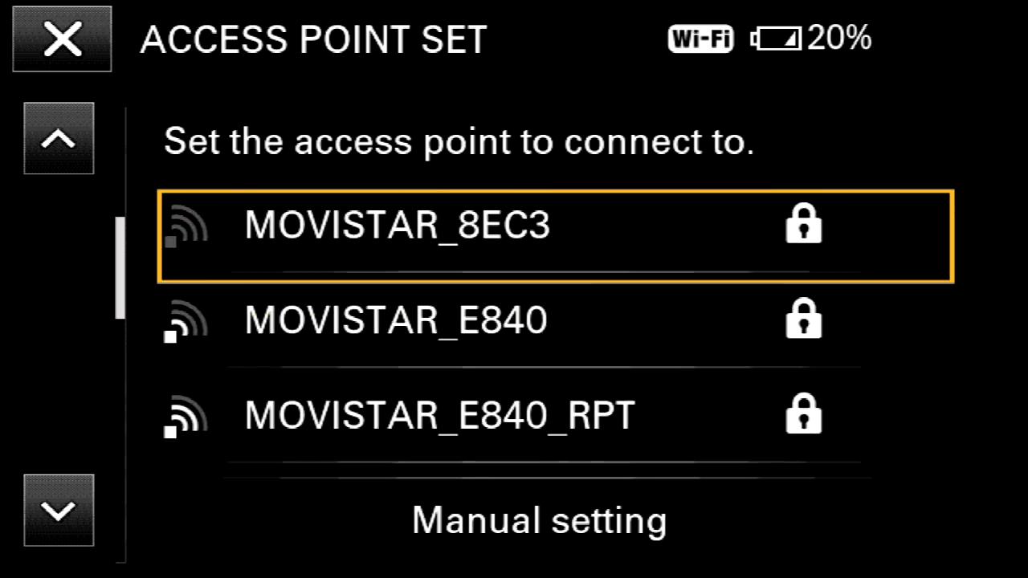
key("Down")
key("Down")
key("Up")
key("Up")
key("Up")
key("Down")
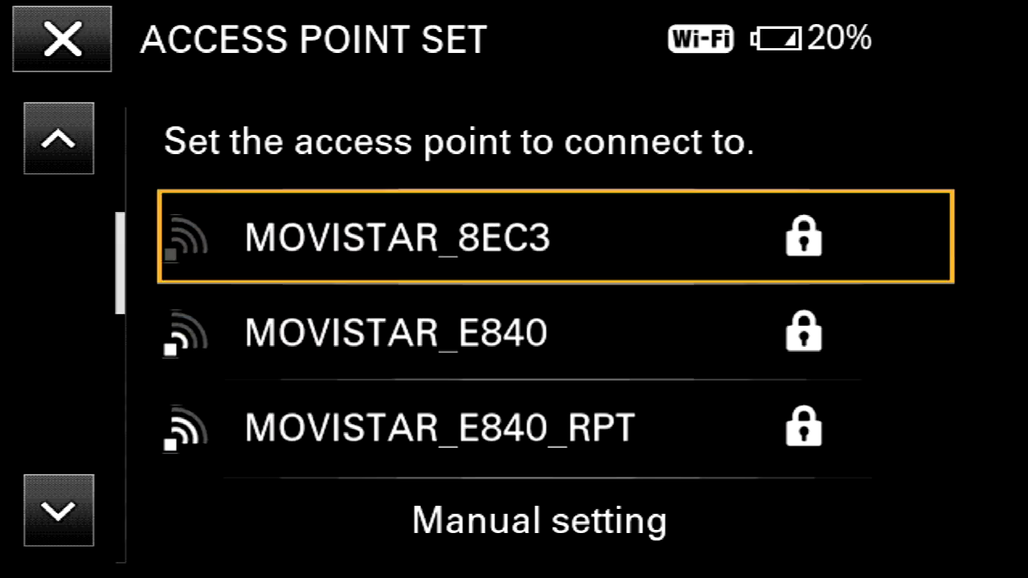
key("Down")
key("Down")
key("Down")
key("Down")
key("Down")
key("Down")
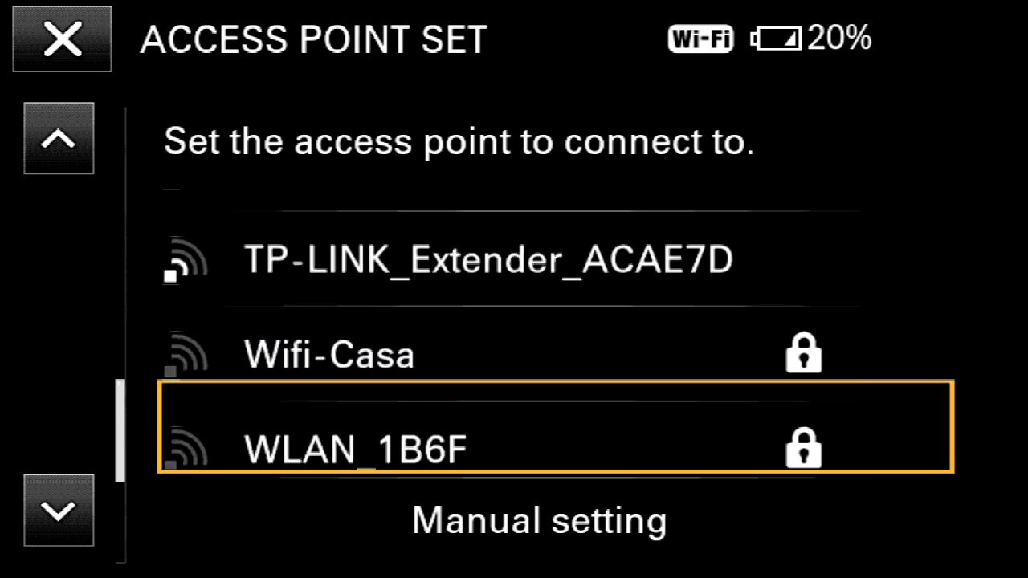
key("Up")
key("Up")
key("Up")
key("Up")
key("Up")
key("Up")
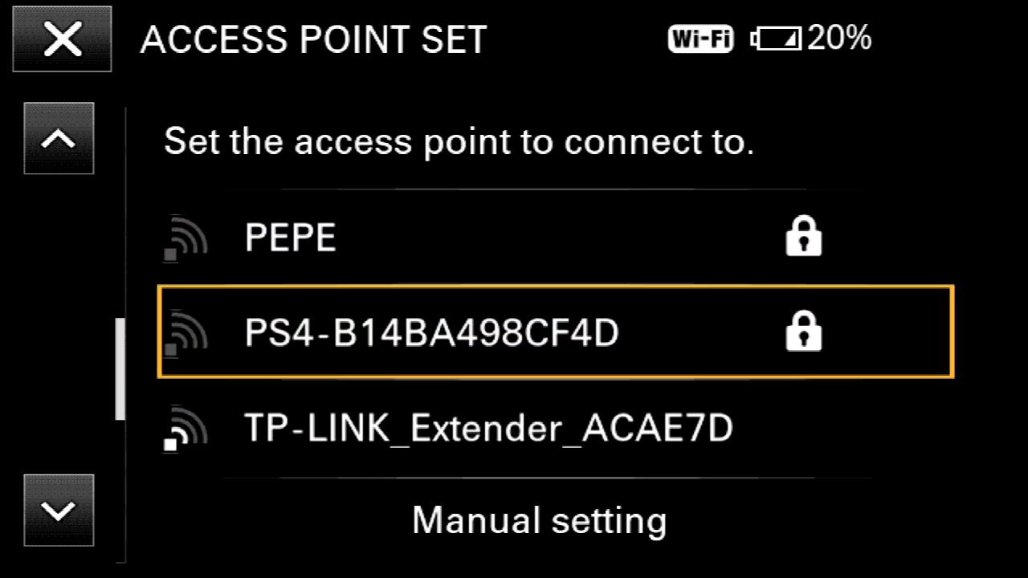
key("Down")
key("Up")
key("Up")
key("Up")
key("Up")
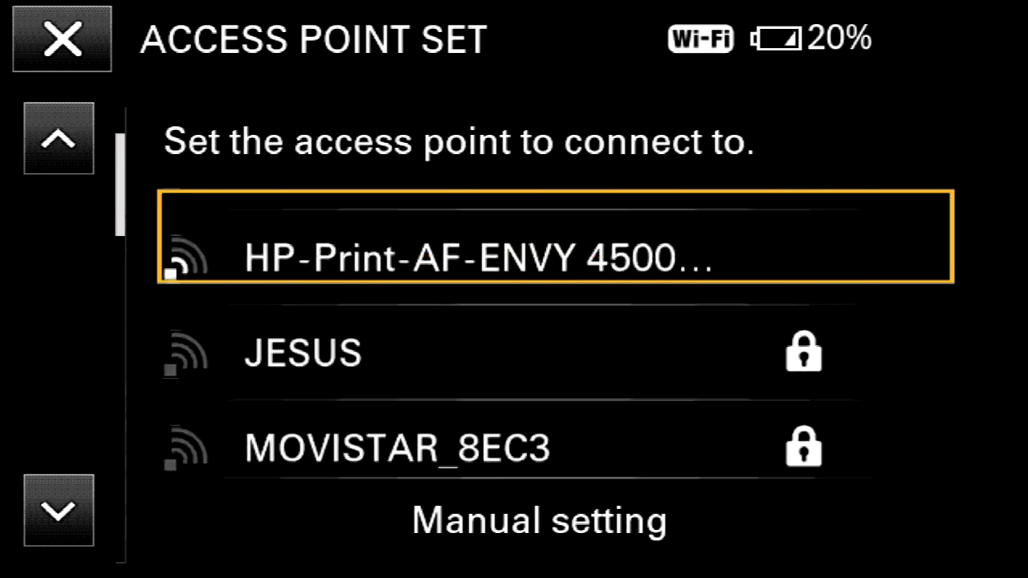
key("Down")
key("Down")
key("Up")
key("Up")
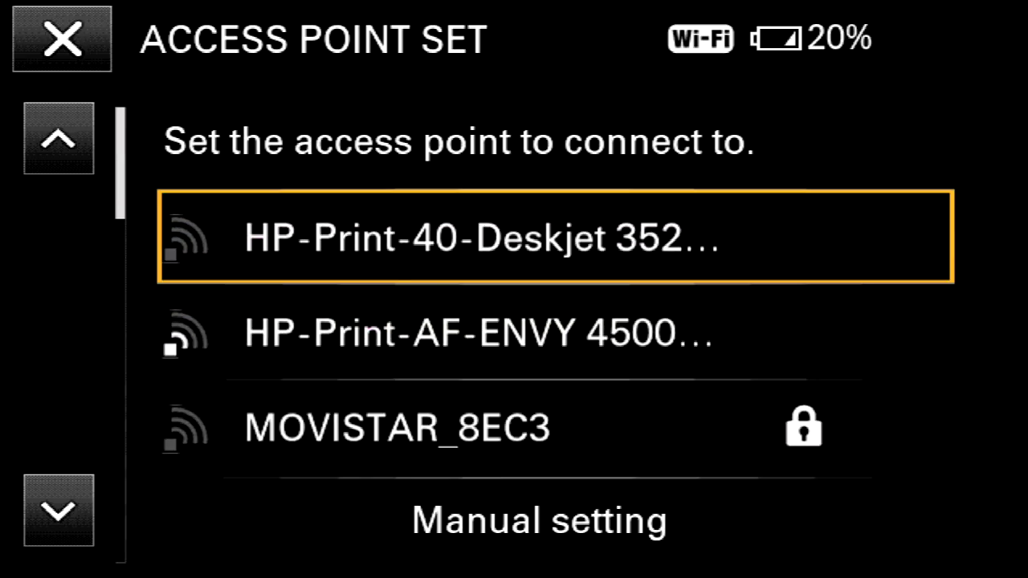
Step: Select XperiaZ5_AO as the access point to connect to
key("Down")
key("Down")
key("Down")
key("Down")
key("Down")
key("Up")
key("Up")
key("Down")
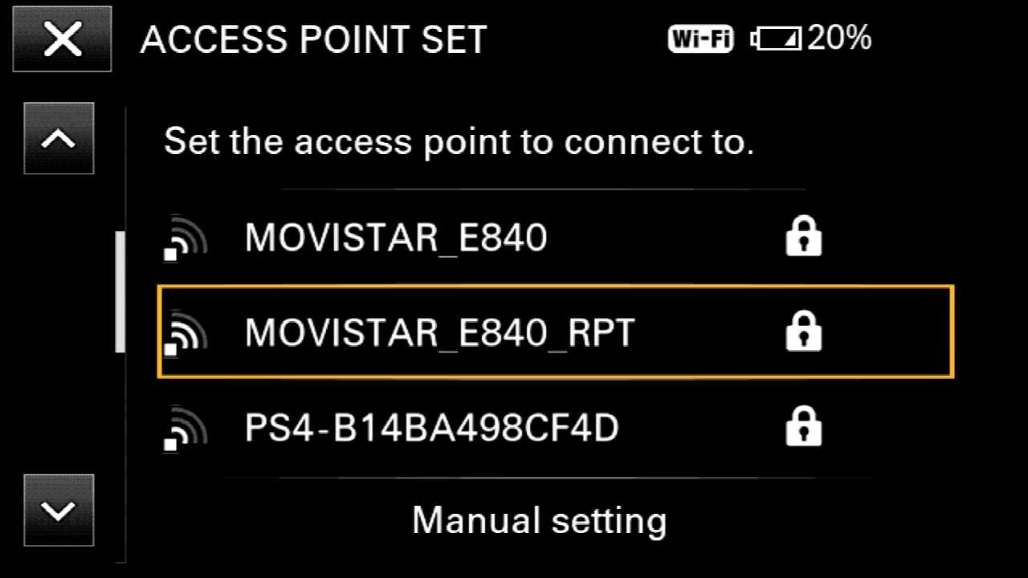
key("Down")
key("Down")
key("Down")
key("Down")
key("Up")
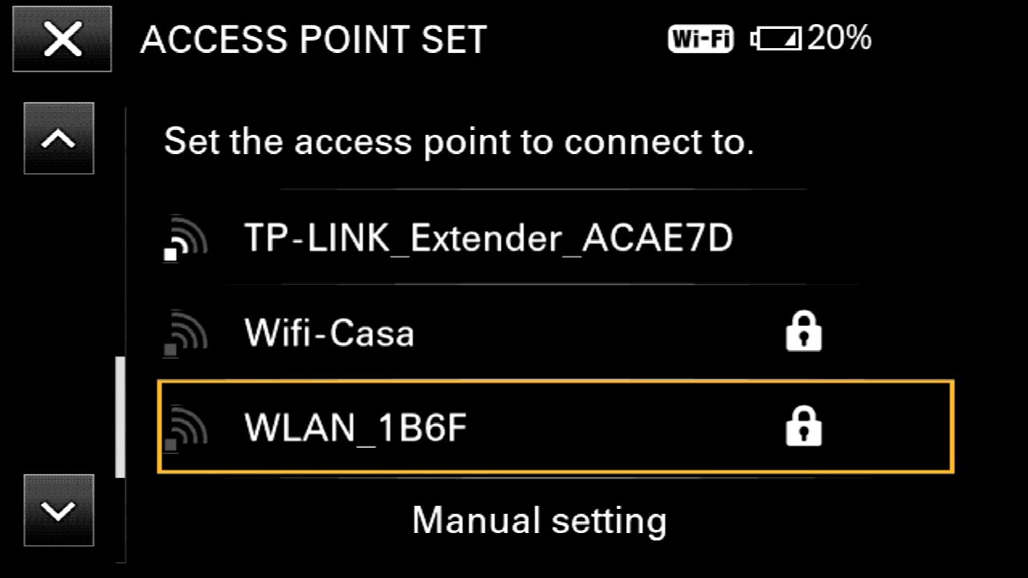
key("Down")
key("Down")
key("Up")
key("Up")
key("Down")
key("Down")
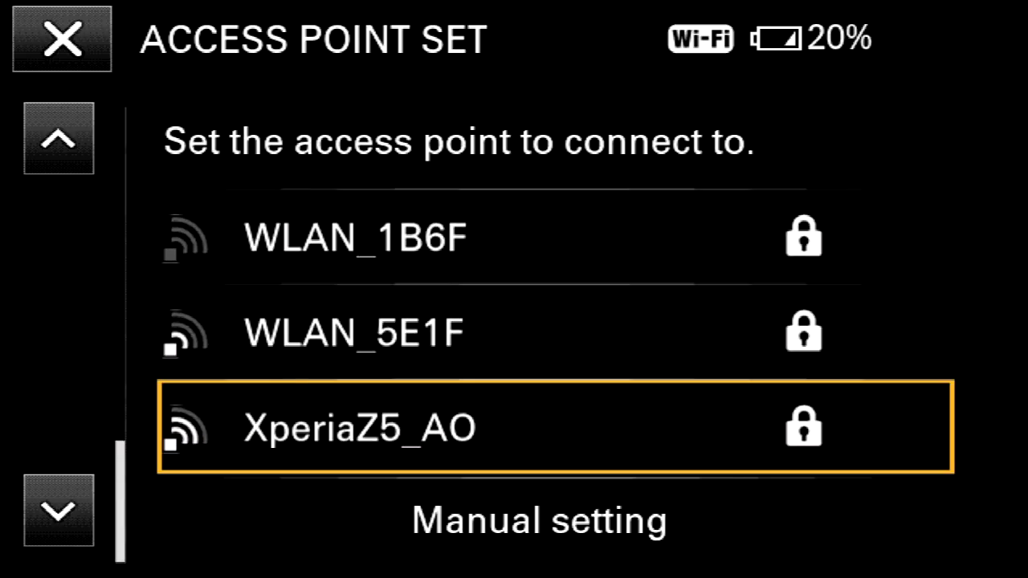
key("Return")
Step: Enter the Wi-Fi password for the XperiaZ5_AO access point and confirm it
key("Return")
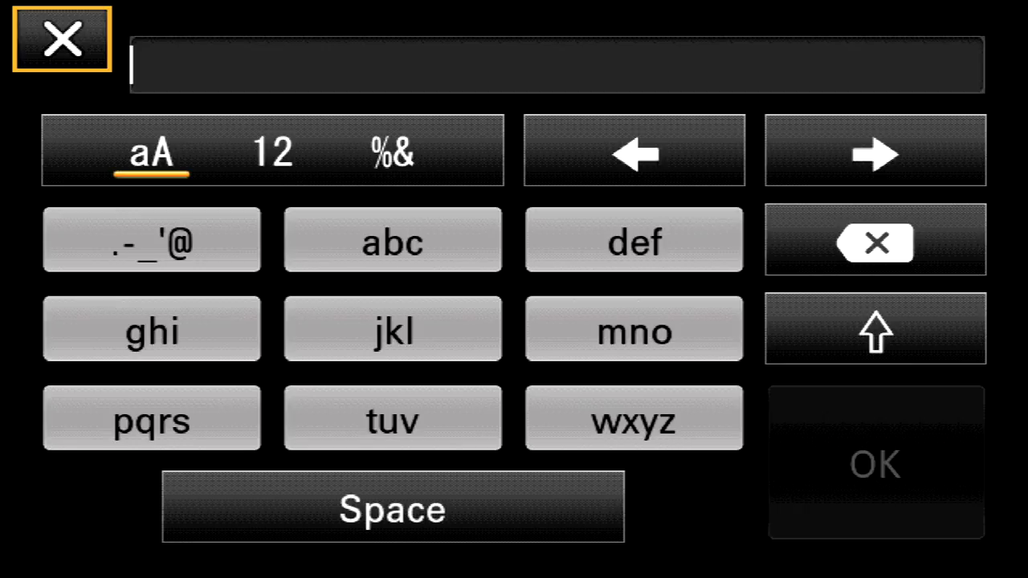
key("Down")
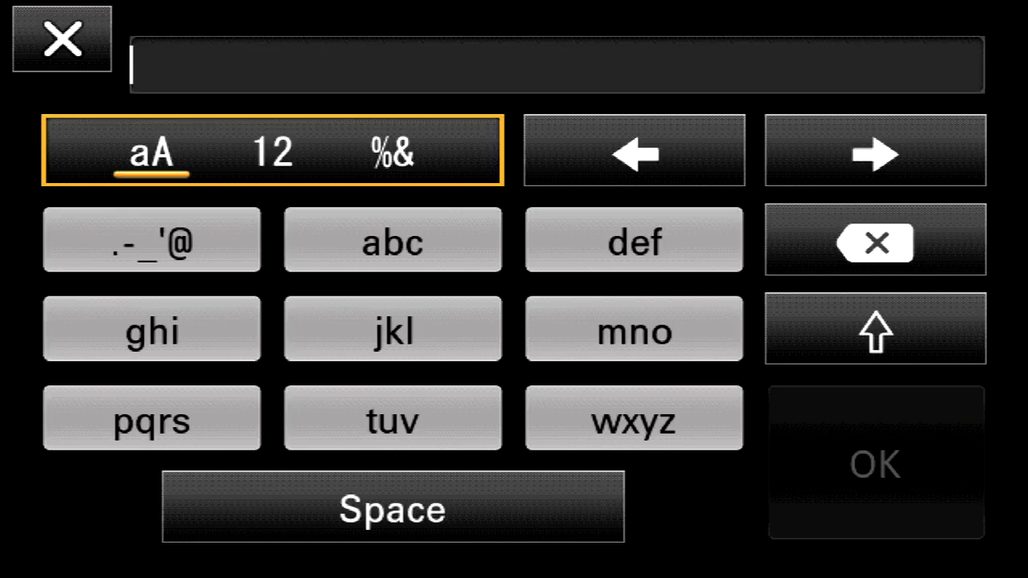
key("Down")
key("Right")
key("Right")
key("Down")
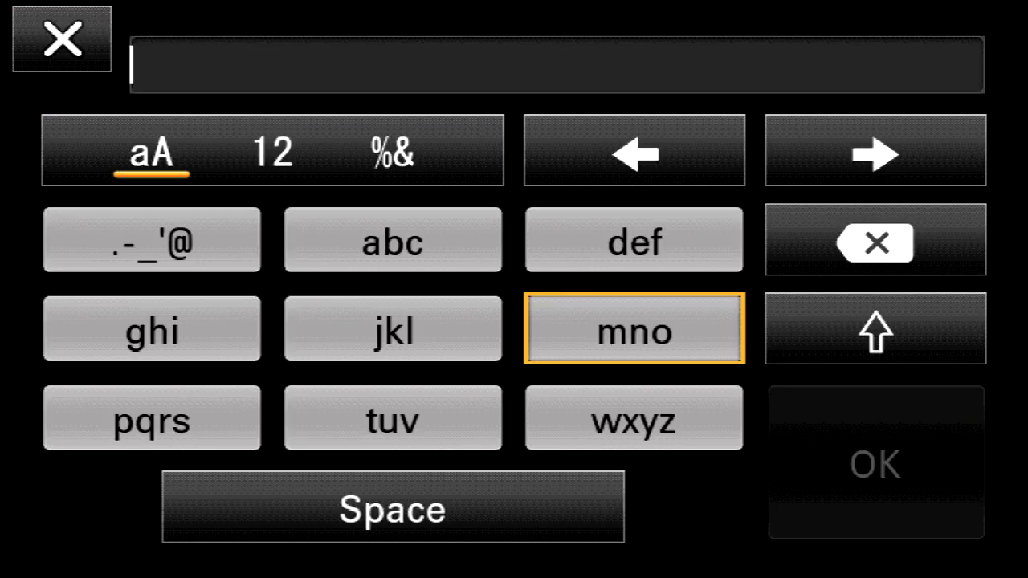
key("Return")
key("Up")
key("Left")
key("Return")
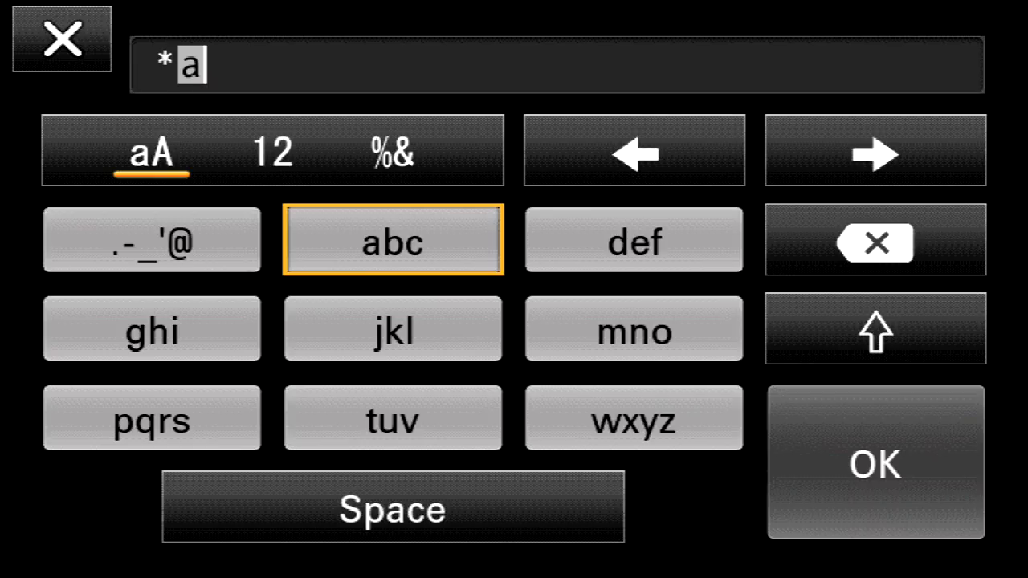
key("Right")
key("Return")
key("Down")
key("Left")
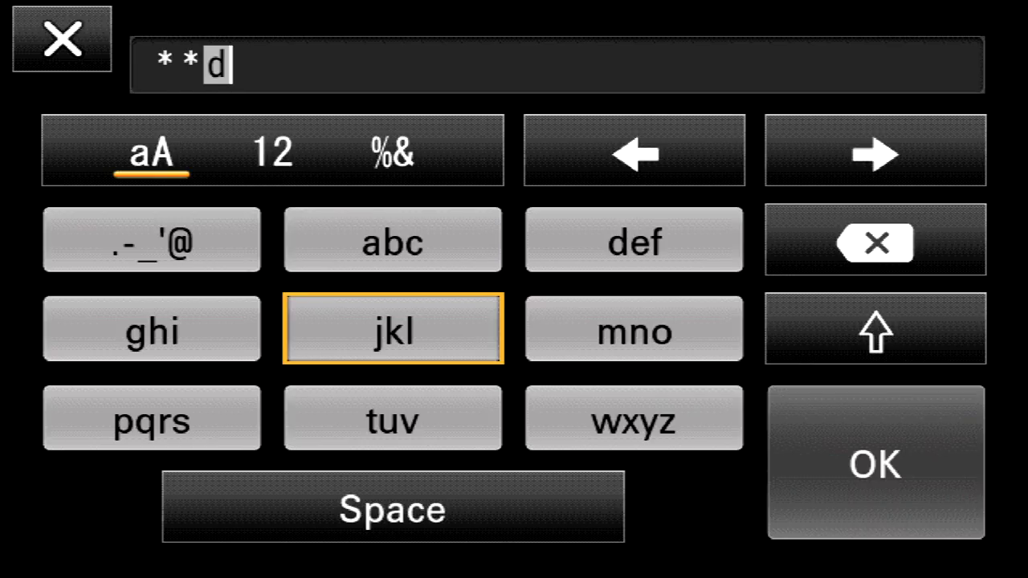
key("Left")
key("Down")
key("Return")
key("Up")
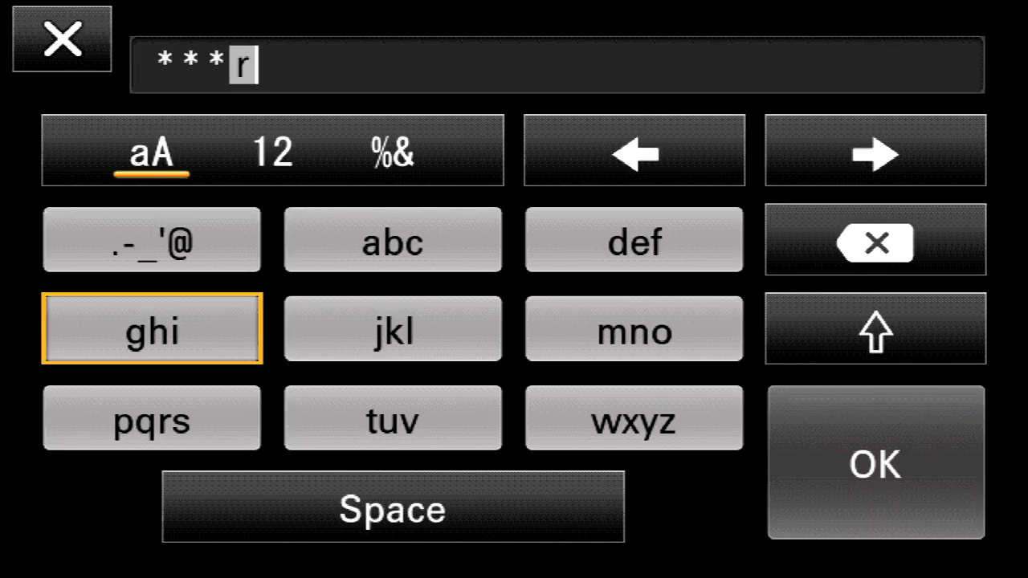
key("Return")
key("Up")
key("Right")
key("Right")
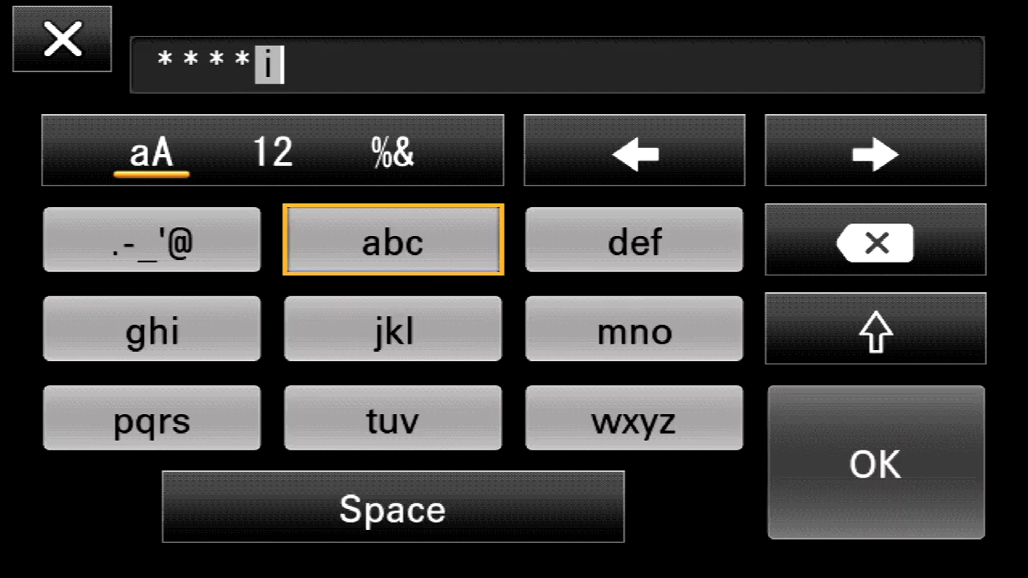
key("Return")
key("Left")
key("Left")
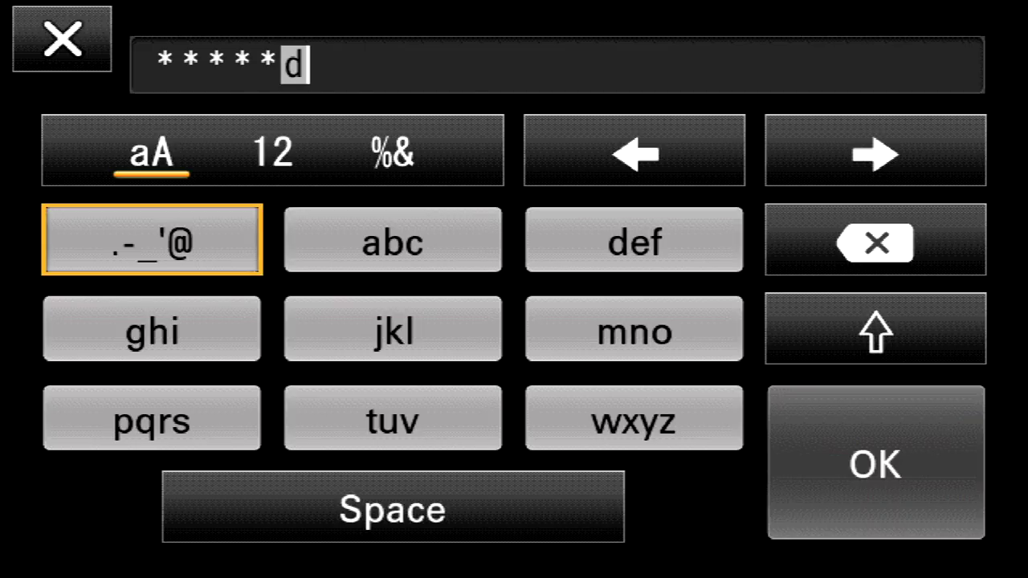
key("Up")
key("Right")
key("Down")
key("Return")
key("Right")
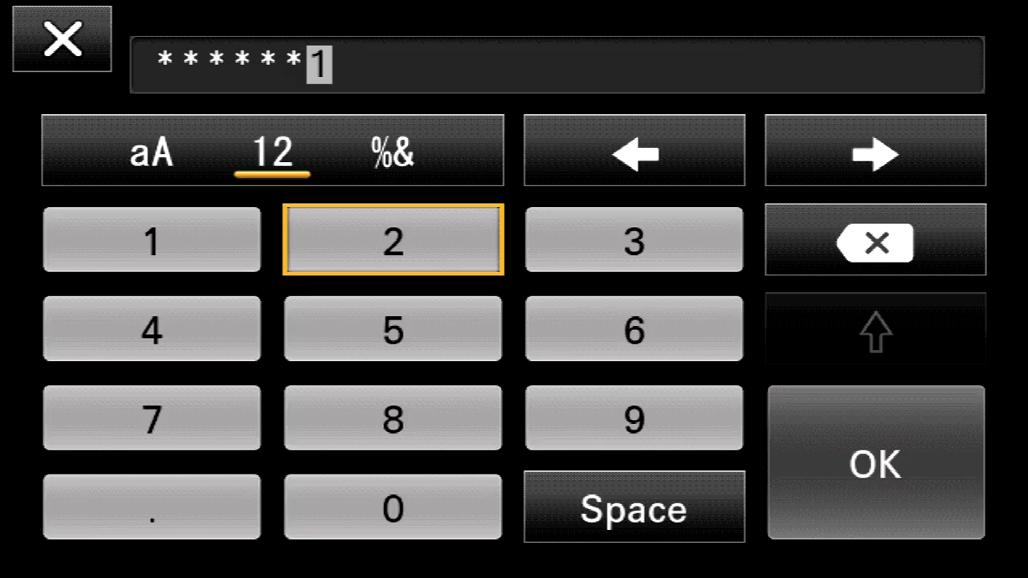
key("Return")
key("Right")
key("Return")
key("Down")
key("Down")
key("Right")
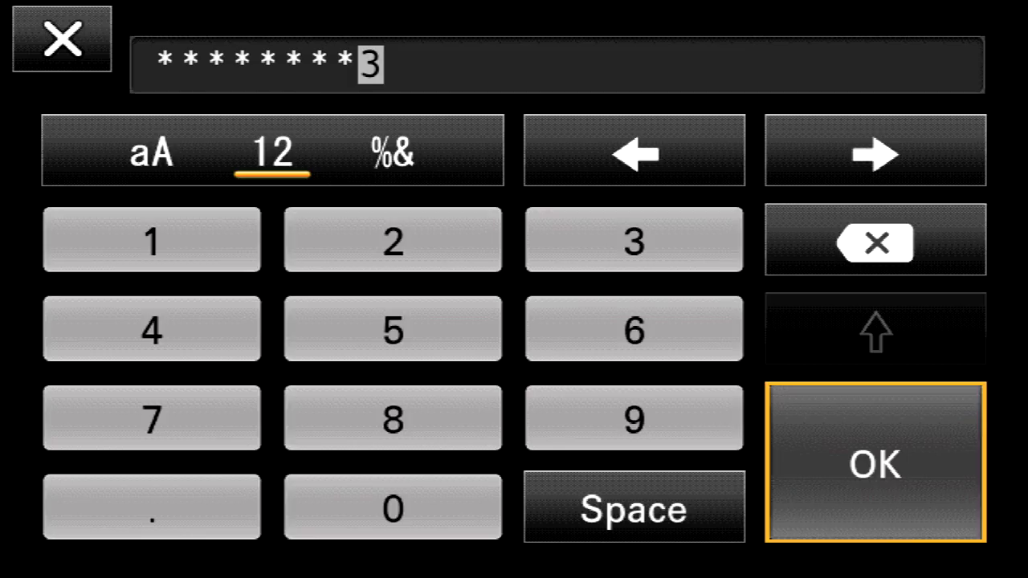
key("Return")
key("Down")
key("Return")
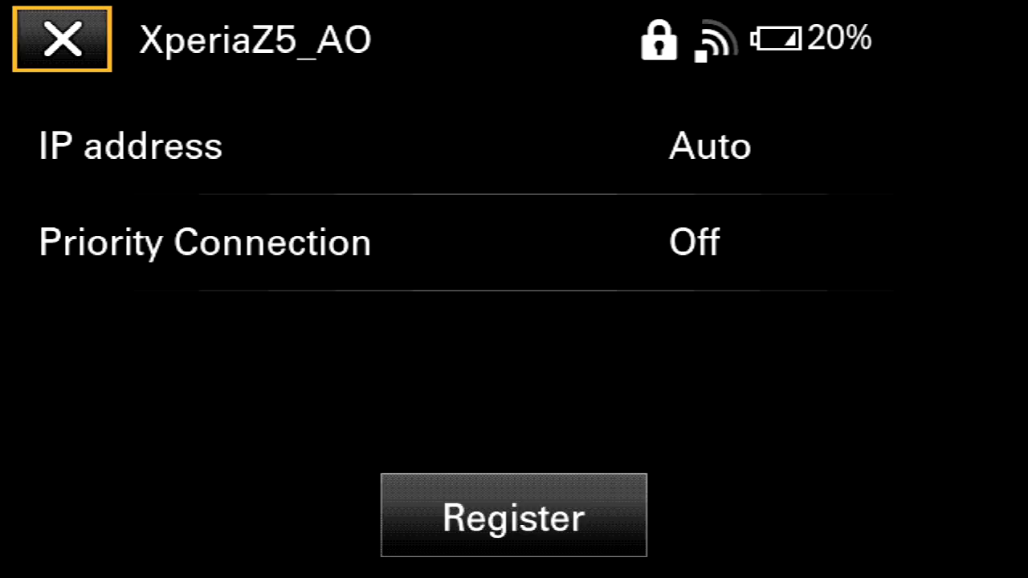
Step: Register the XperiaZ5_AO access point with automatic IP address and Priority Connection off, and return to the network settings
key("Down")
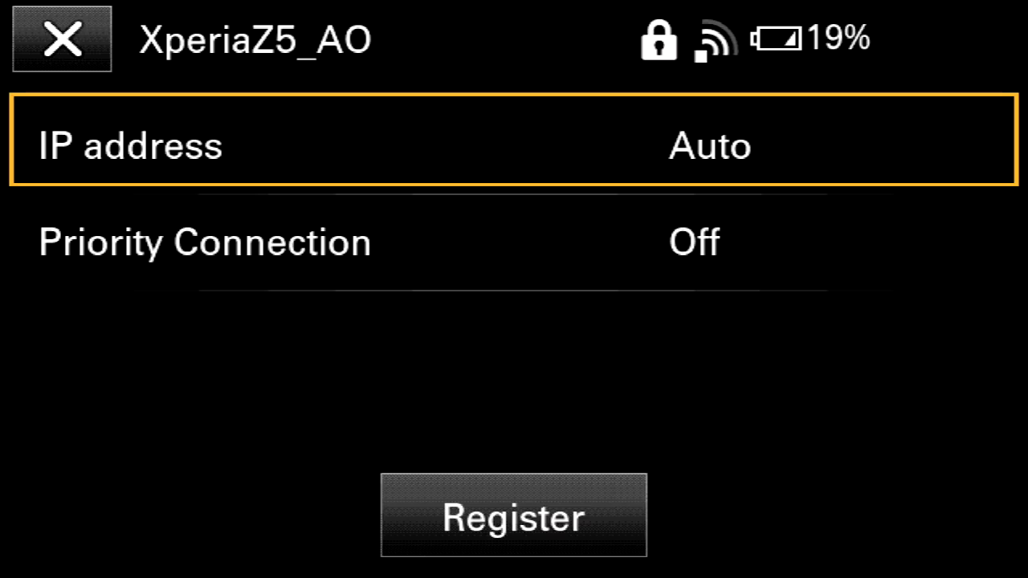
key("Down")
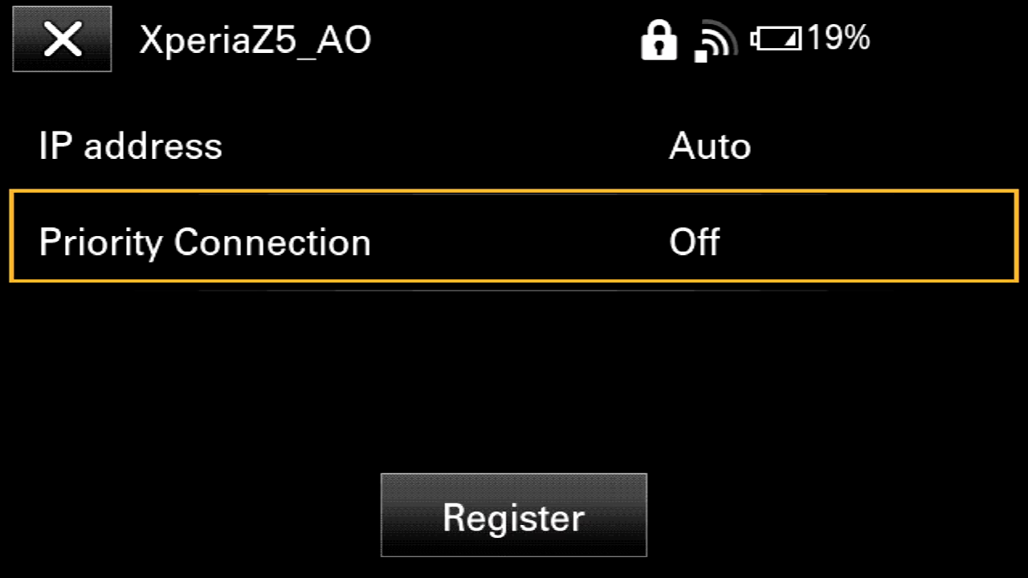
key("Down")
key("Return")
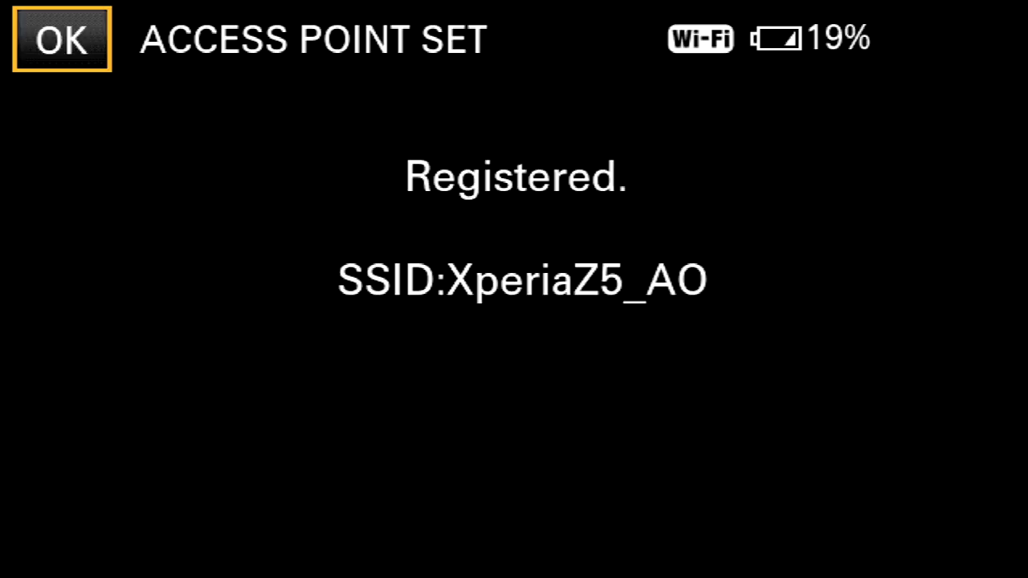
key("Return")
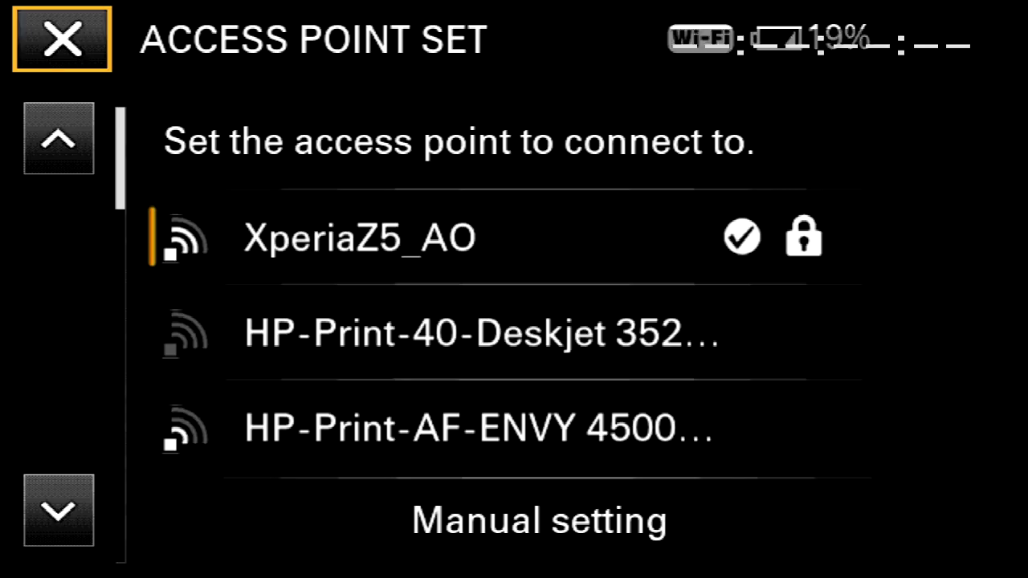
key("Return")
key("Up")
key("Return")
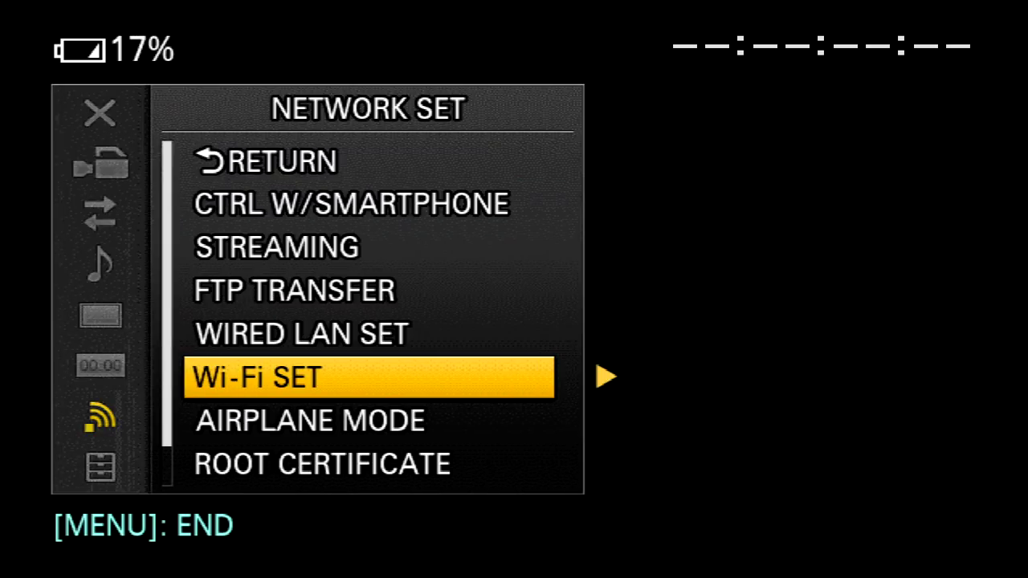
Step: Open the streaming settings and choose PRESET1 as the selected preset
key("Up")
key("Up")
key("Up")
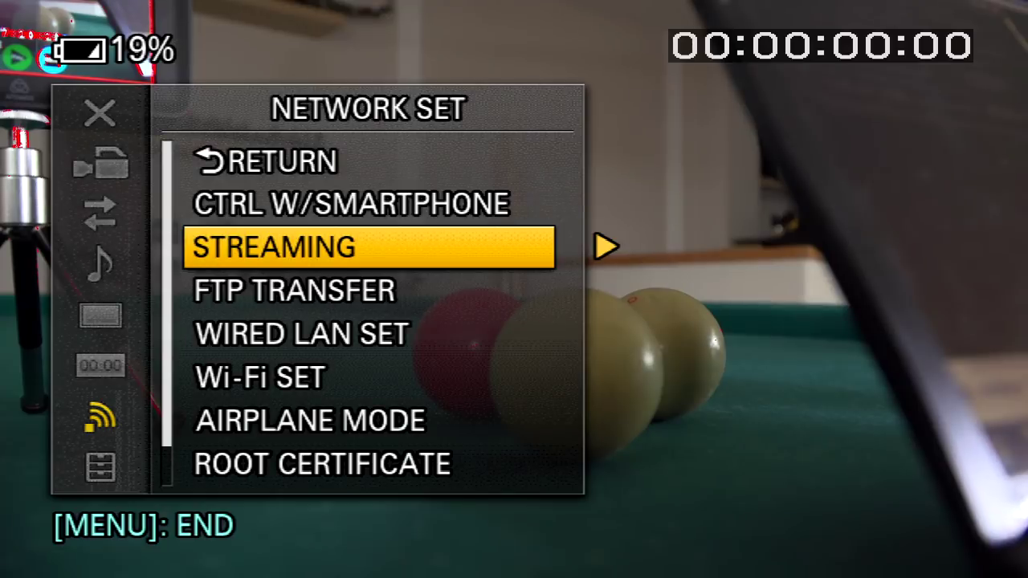
key("Return")
key("Down")
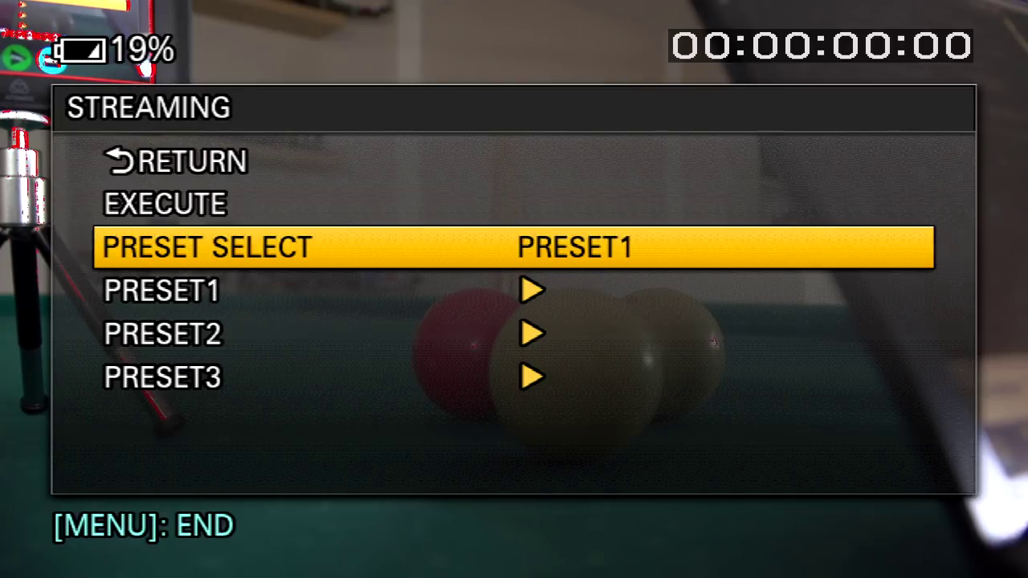
key("Return")
key("Down")
key("Down")
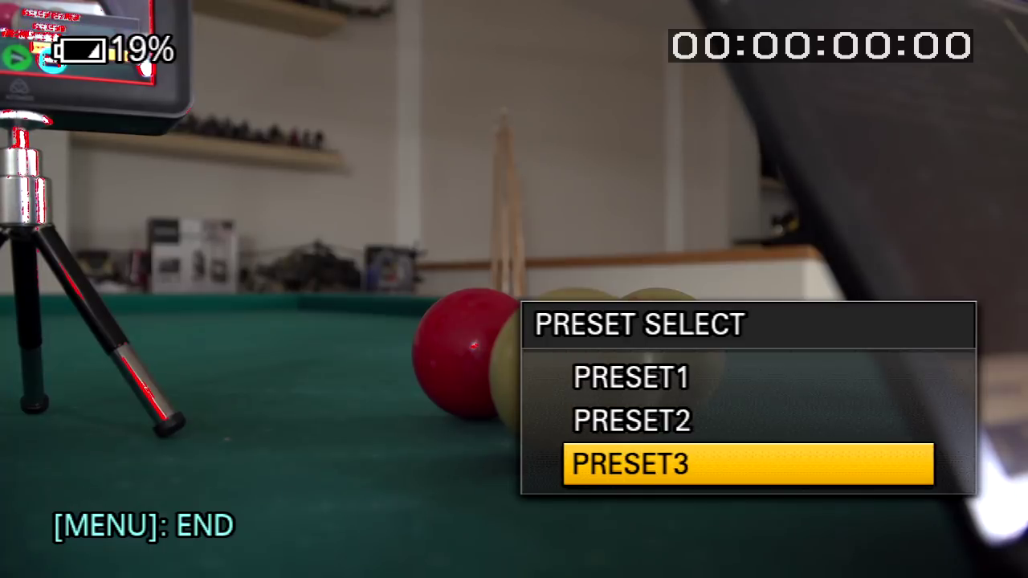
key("Up")
key("Up")
key("Return")
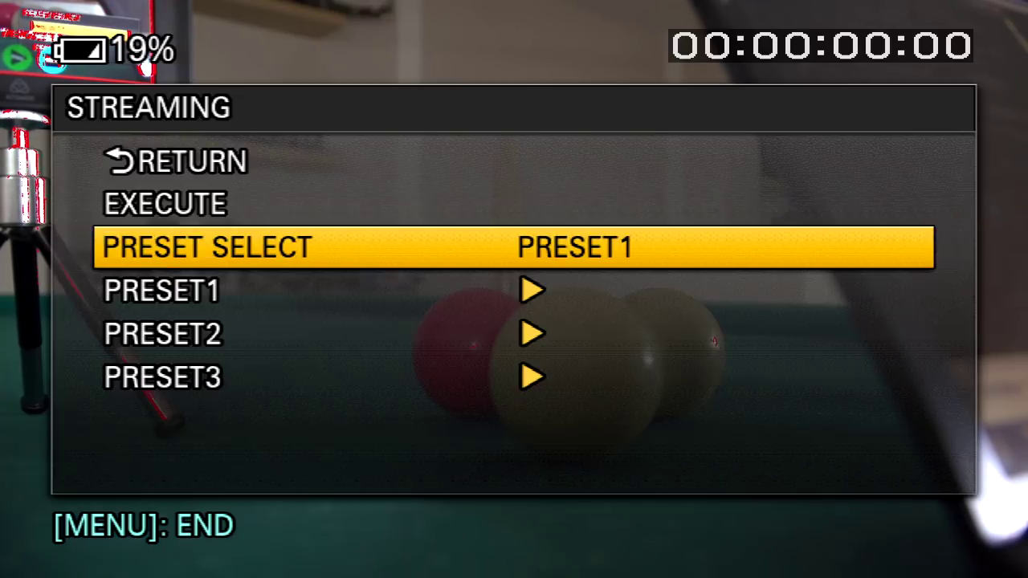
Step: Open the destination settings of PRESET1
key("Down")
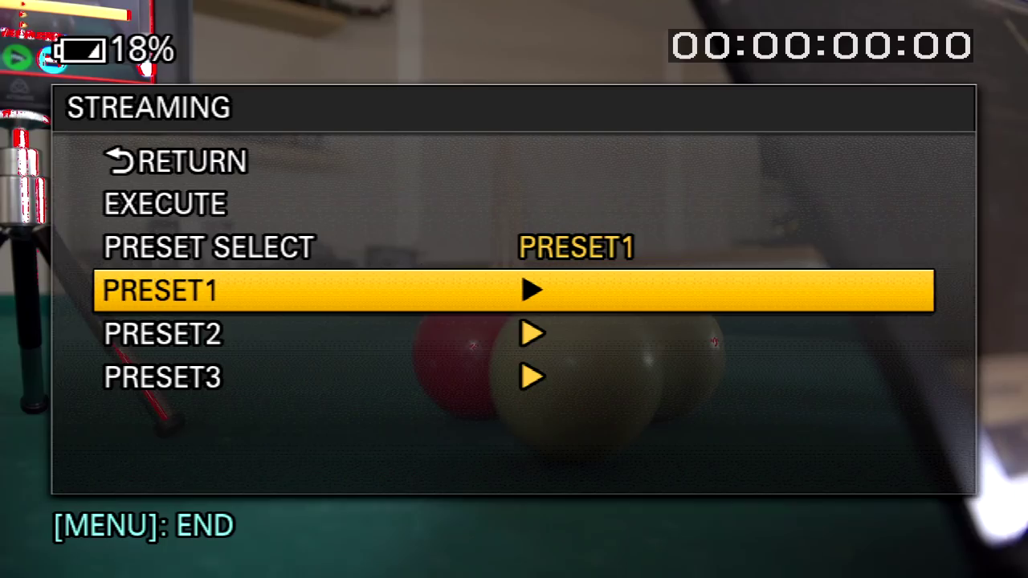
key("Down")
key("Up")
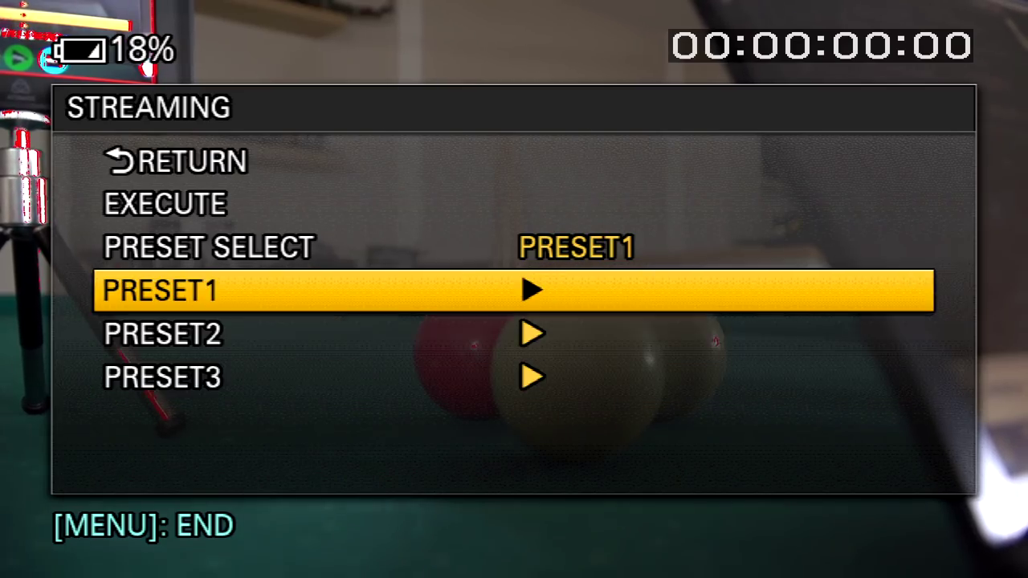
key("Return")
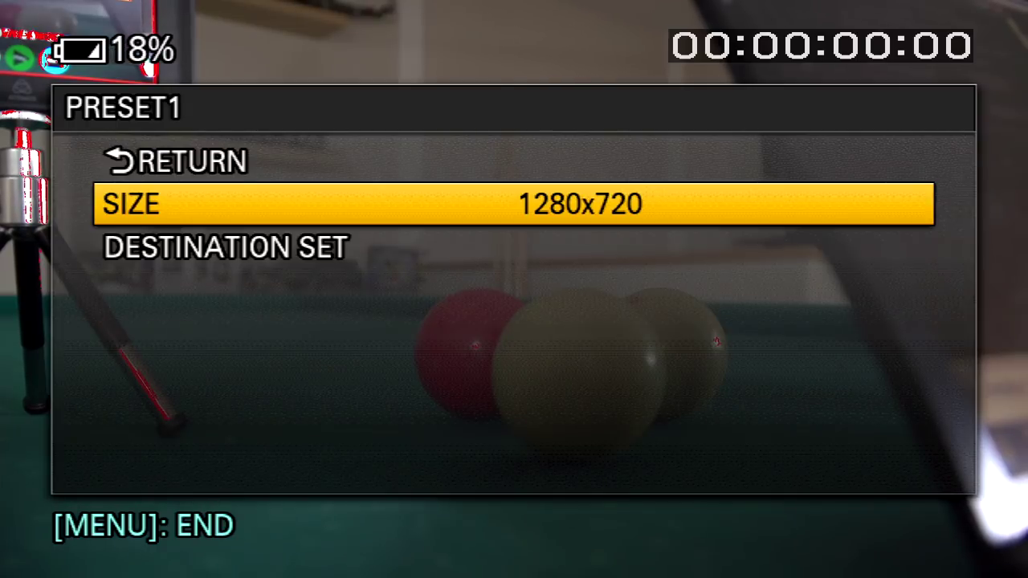
key("Down")
key("Return")
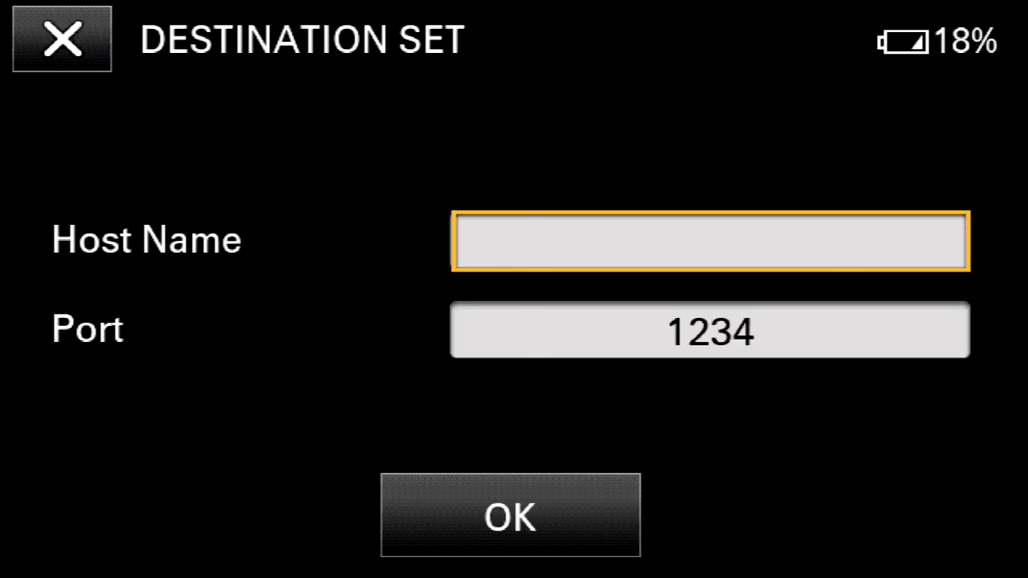
Step: Set the destination's Host Name to 192.168.43.37
key("Return")
key("Down")
key("Down")
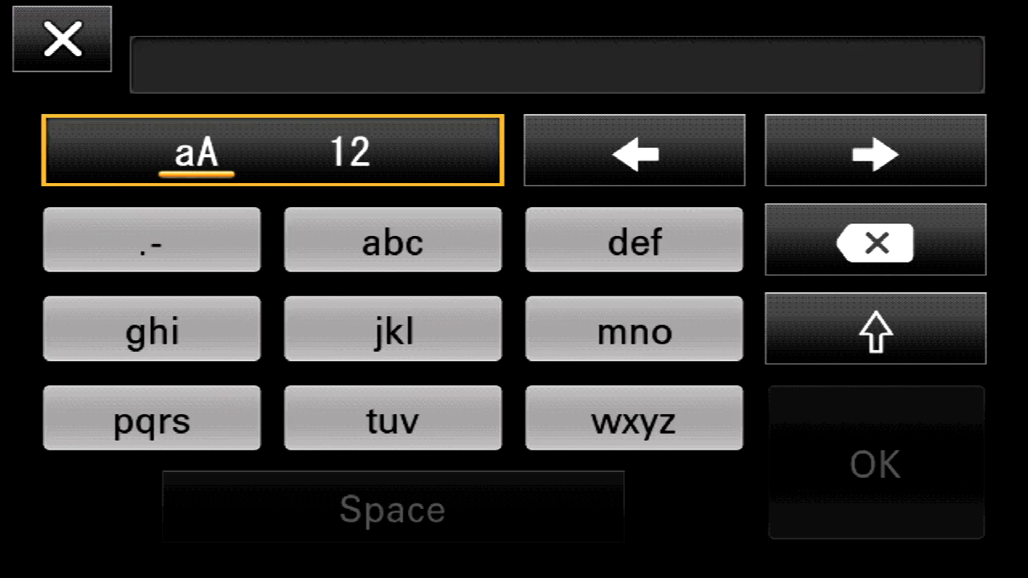
key("Right")
key("Down")
key("Return")
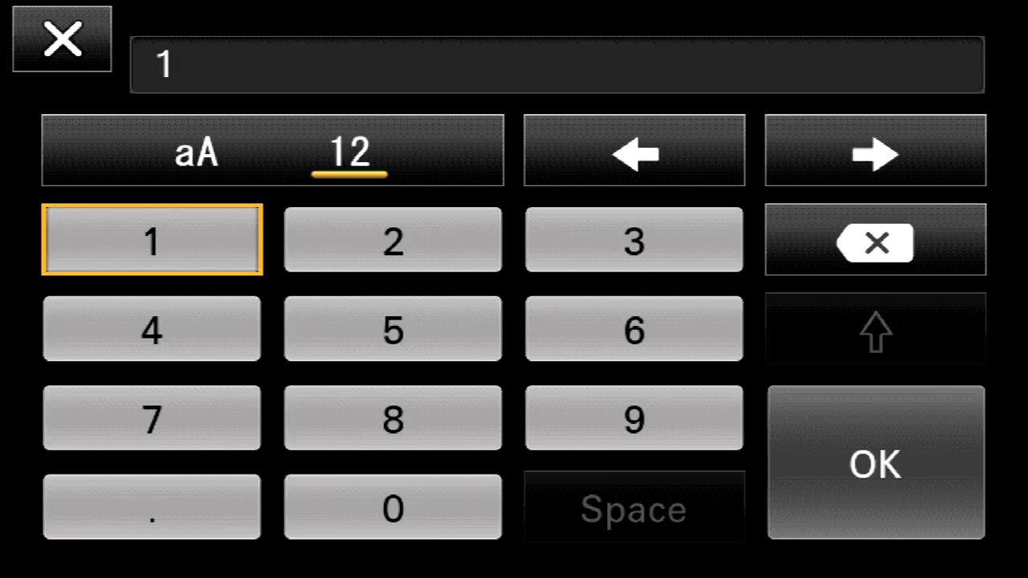
key("Down")
key("Down")
key("Right")
key("Right")
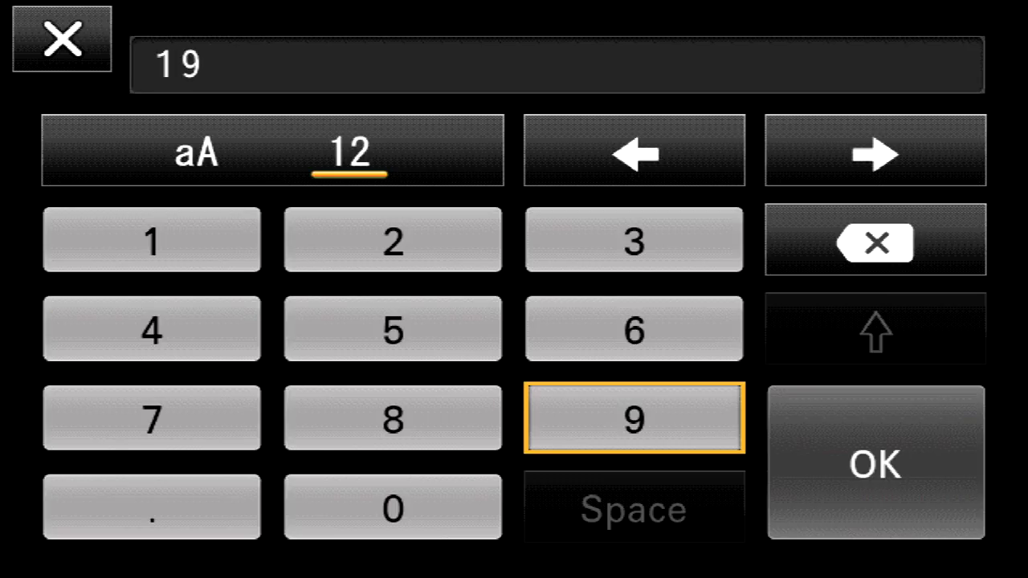
key("Up")
key("Up")
key("Left")
key("Return")
key("Down")
key("Down")
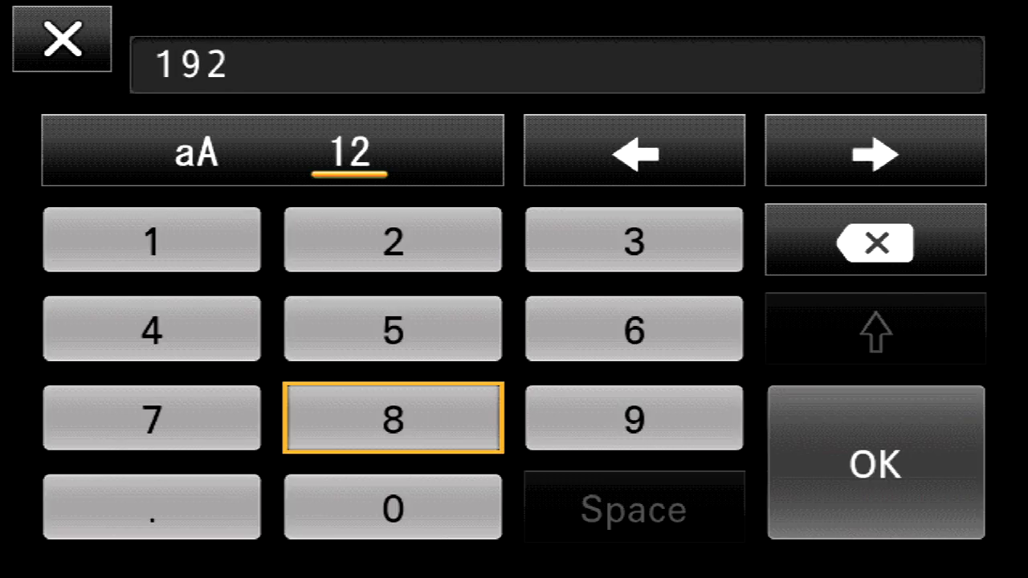
key("Down")
key("Left")
key("Return")
key("Up")
key("Up")
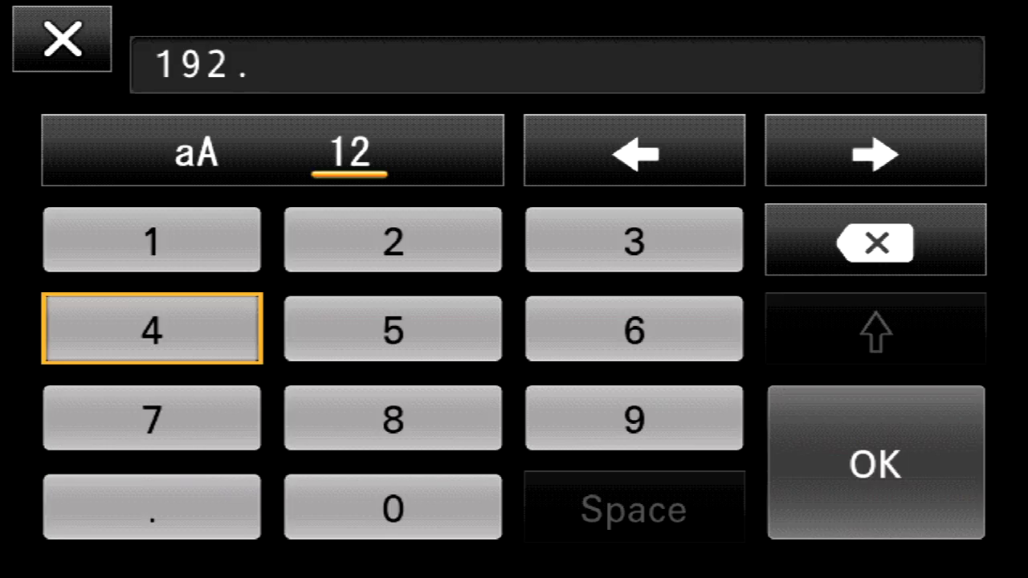
key("Up")
key("Return")
key("Down")
key("Right")
key("Right")
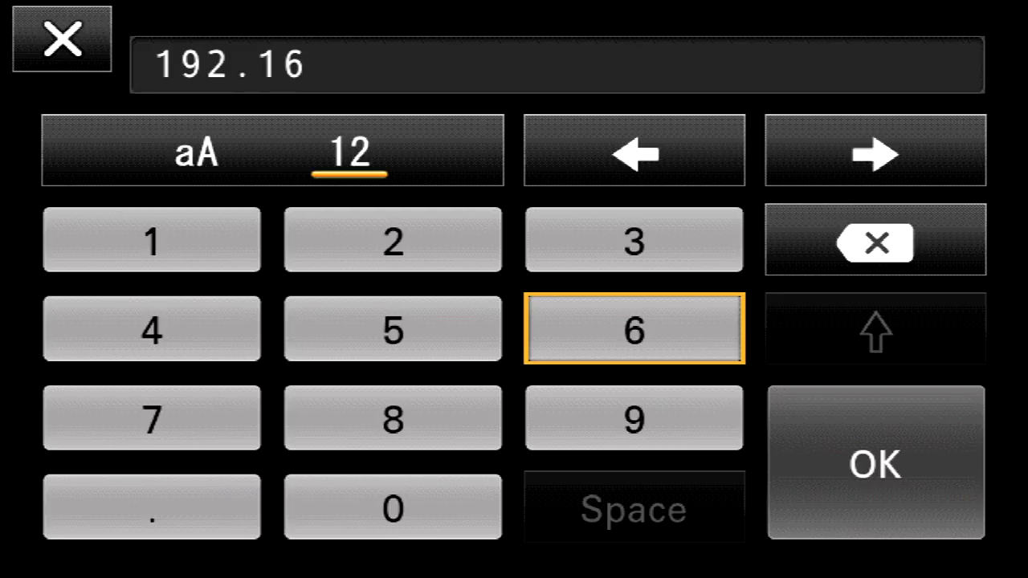
key("Left")
key("Down")
key("Return")
key("Down")
key("Left")
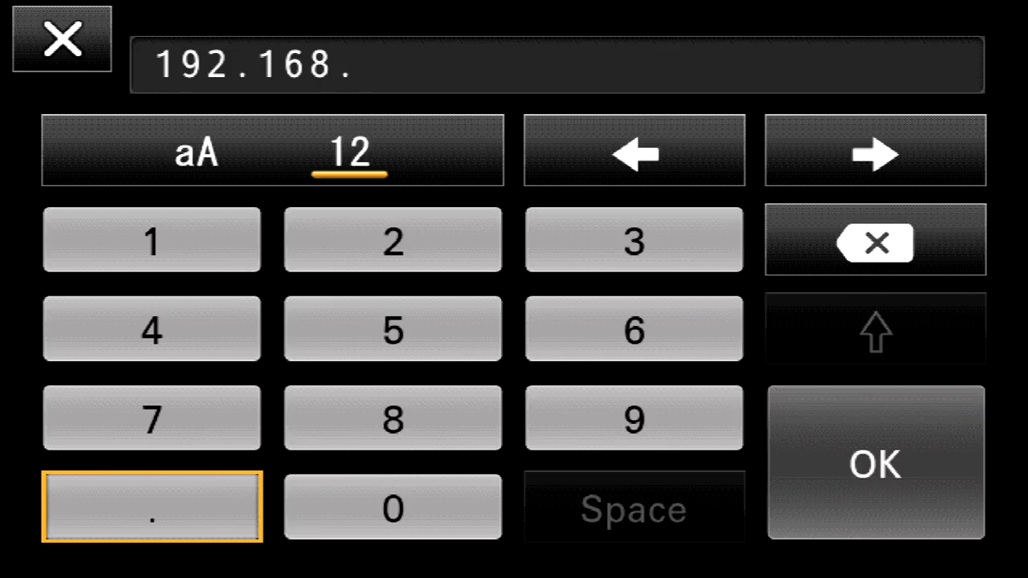
key("Up")
key("Up")
key("Up")
key("Right")
key("Right")
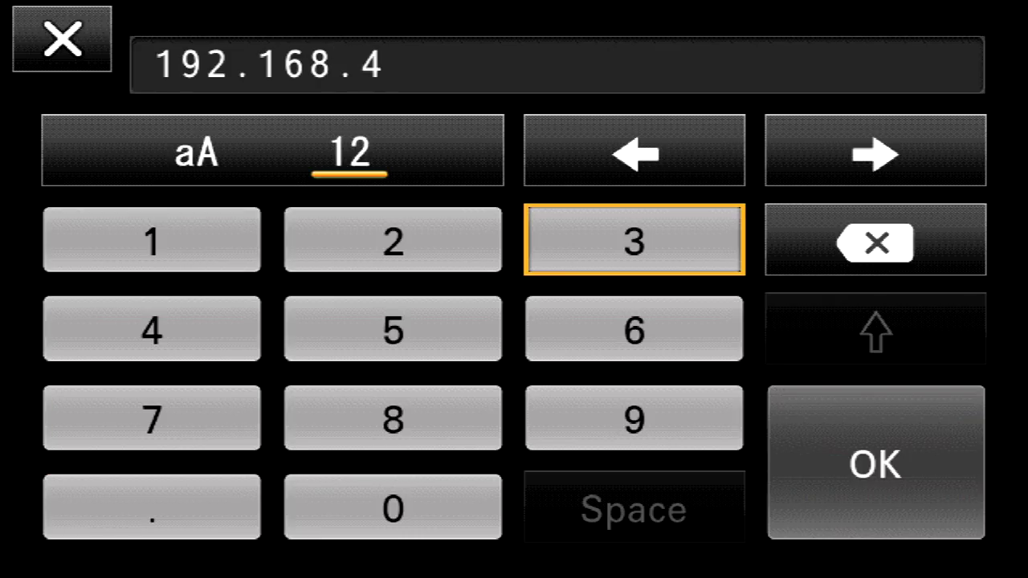
key("Return")
key("Left")
key("Left")
key("Down")
key("Down")
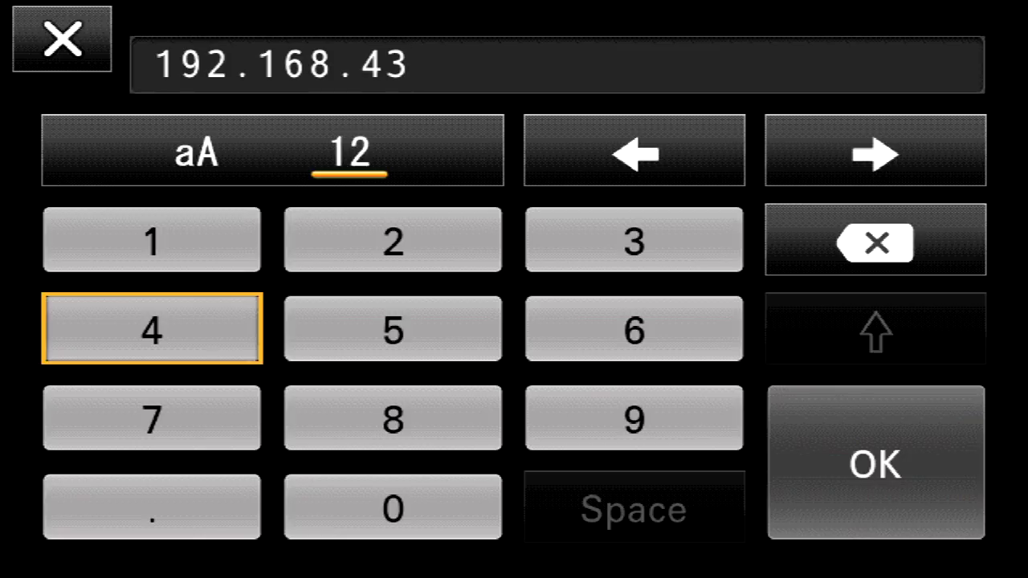
key("Up")
key("Up")
key("Up")
key("Right")
key("Right")
key("Return")
key("Left")
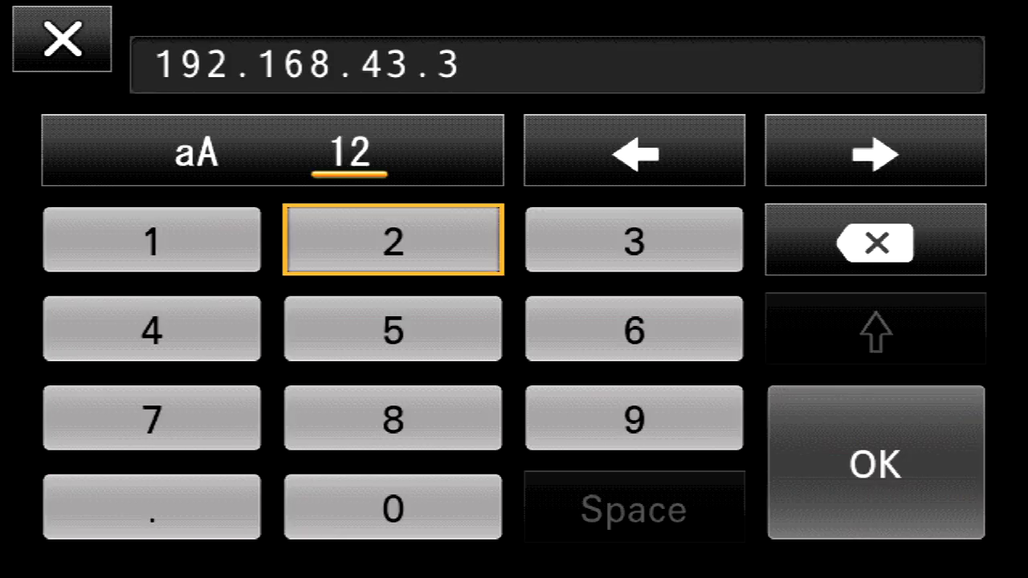
key("Left")
key("Left")
key("Down")
key("Right")
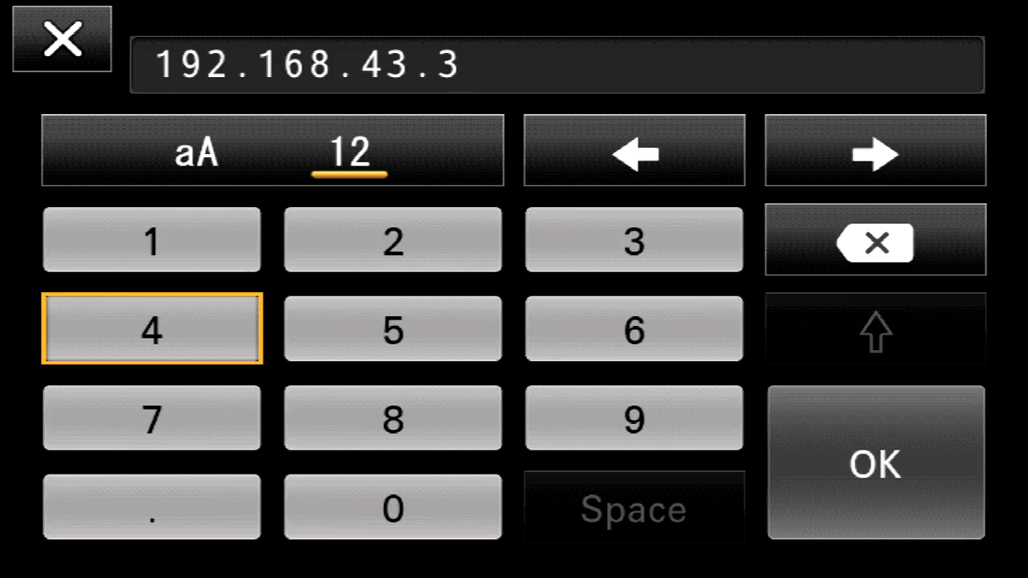
key("Down")
key("Return")
key("Right")
key("Right")
key("Right")
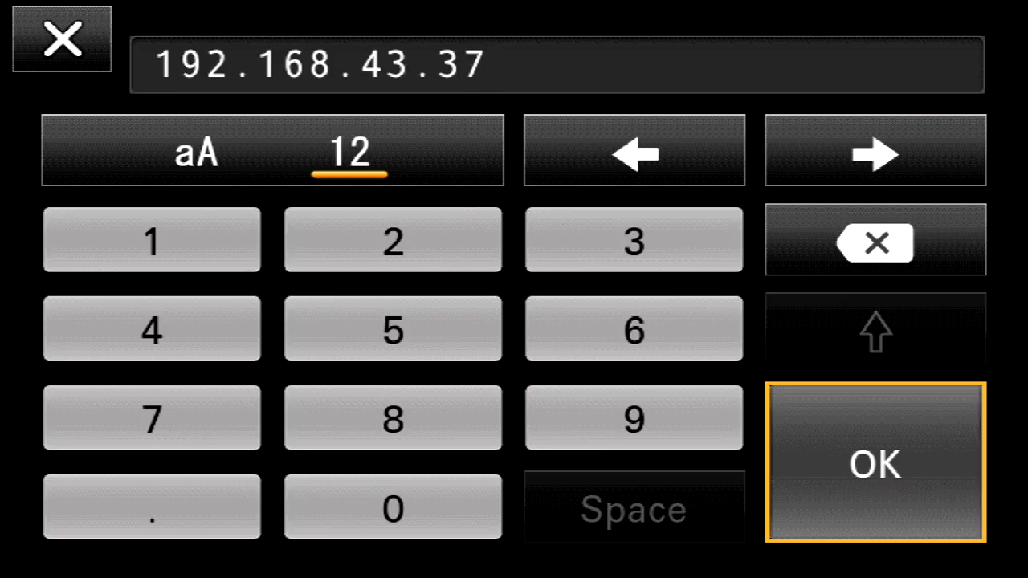
key("Return")
key("Down")
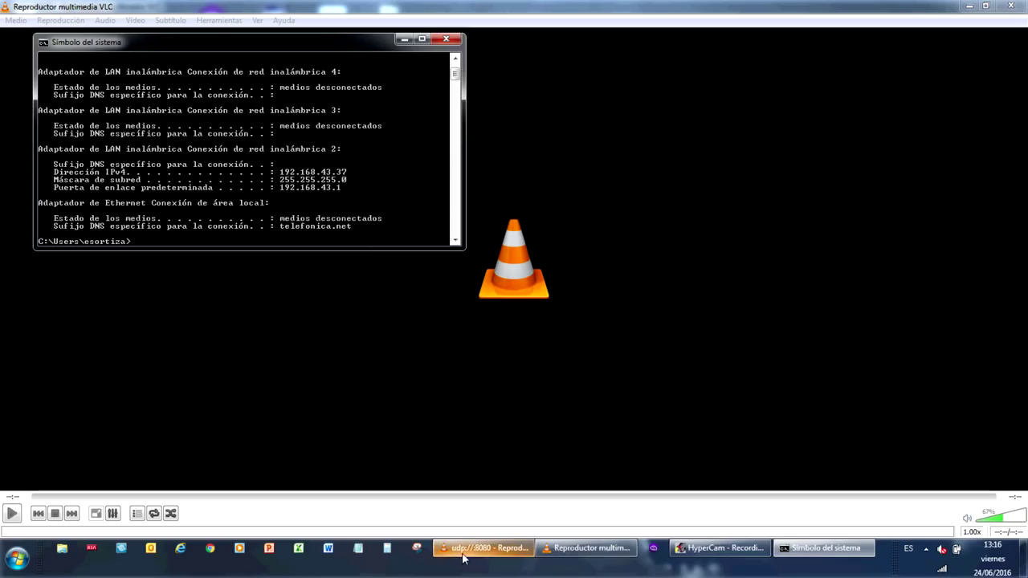
Step: Switch to VLC, view the udp://:8080 stream, and open the network location dialog in the empty player window
left_click(463, 557)
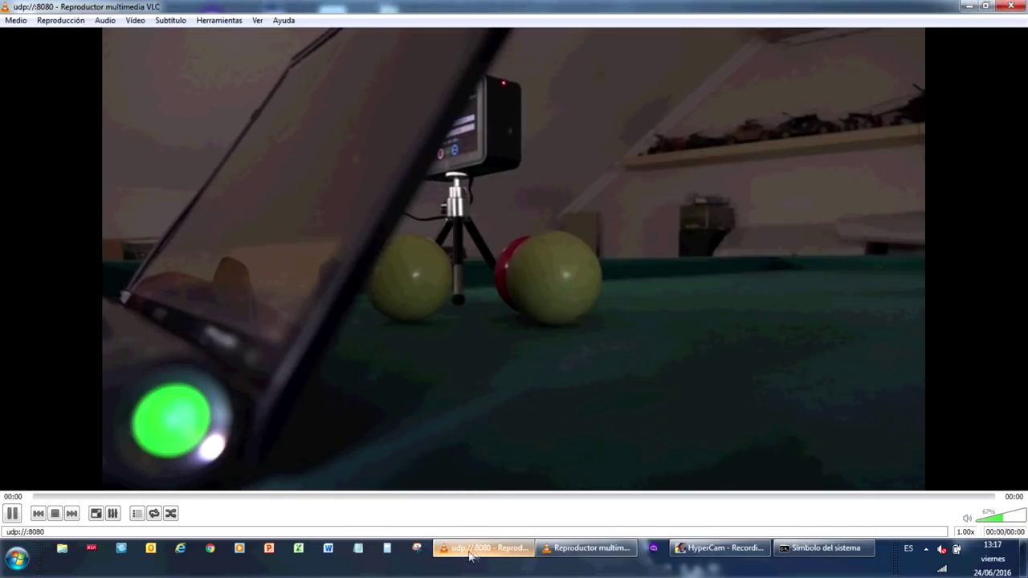
mouse_move(482, 556)
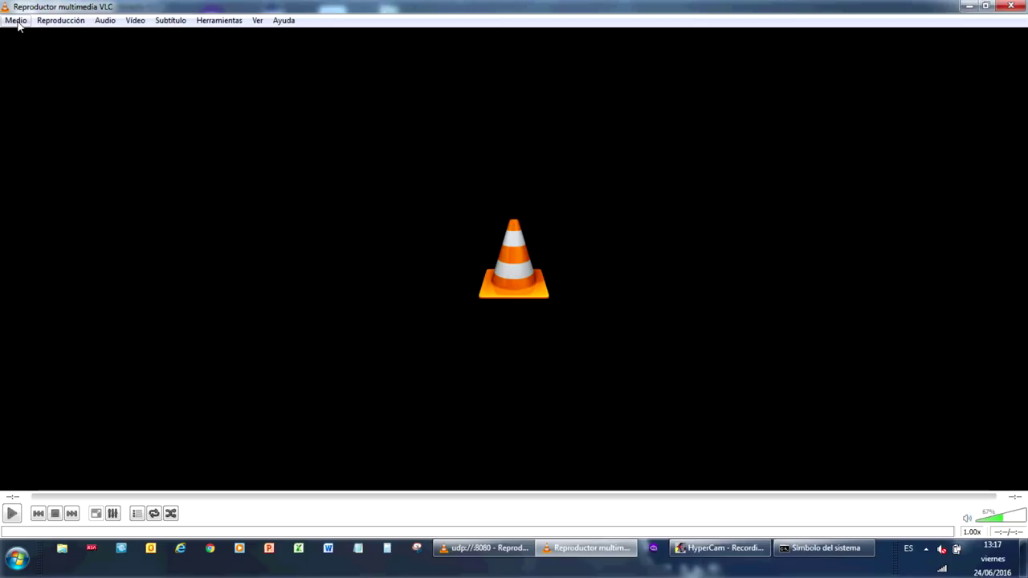
left_click(16, 21)
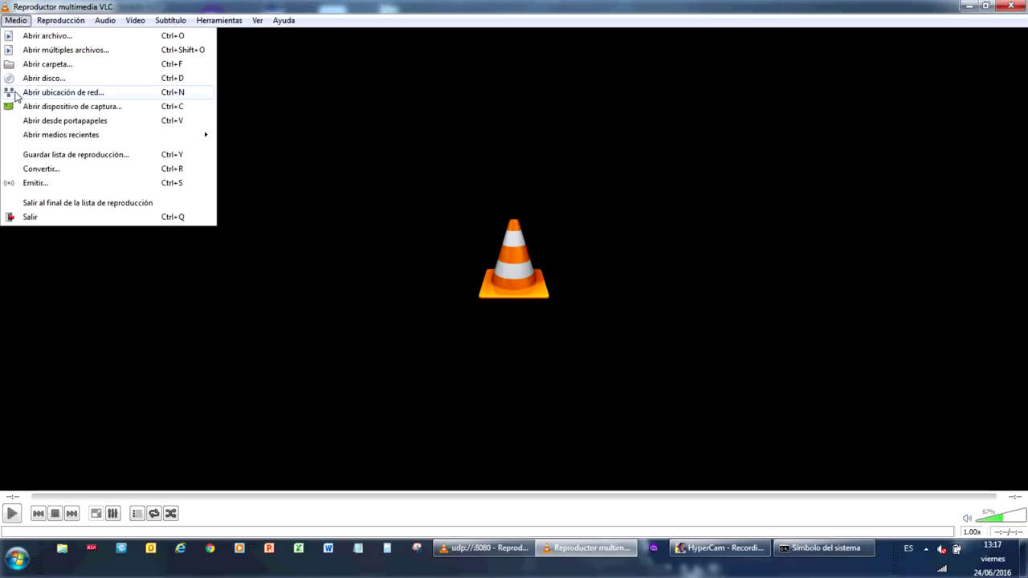
left_click(15, 93)
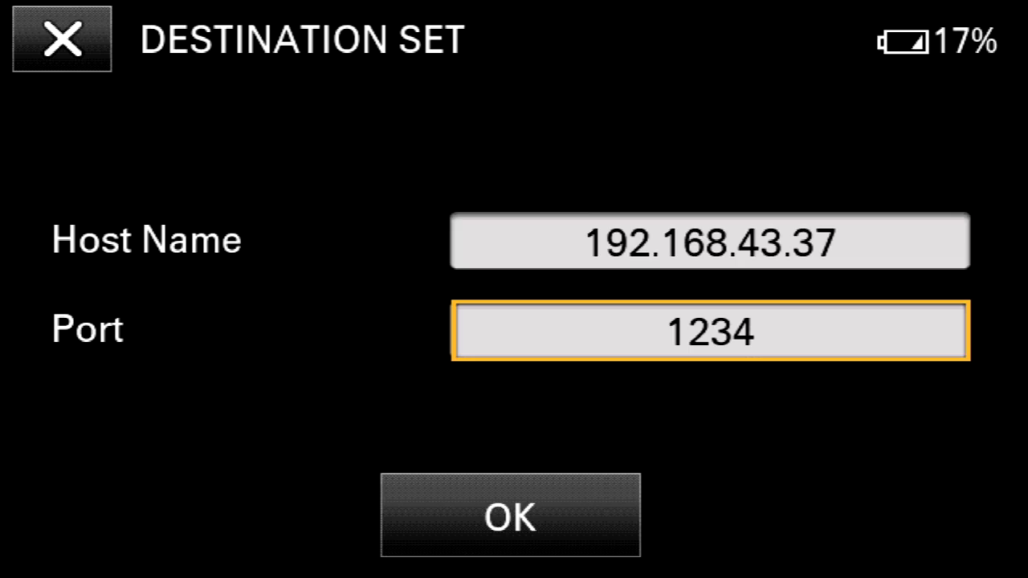
Step: Back on the camcorder, confirm the destination 192.168.43.37 with port 1234 and return to the streaming settings
left_click(510, 515)
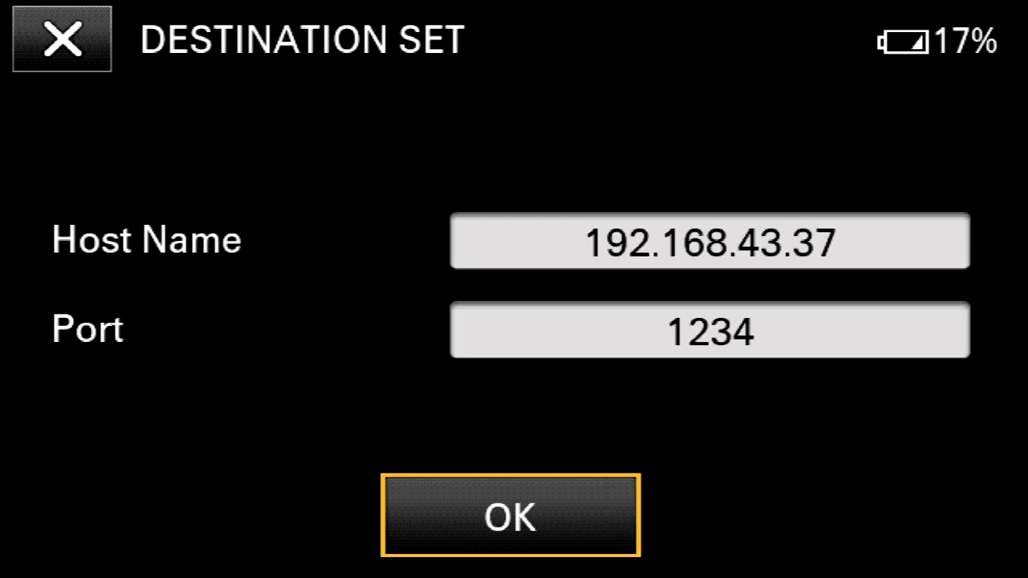
key("Return")
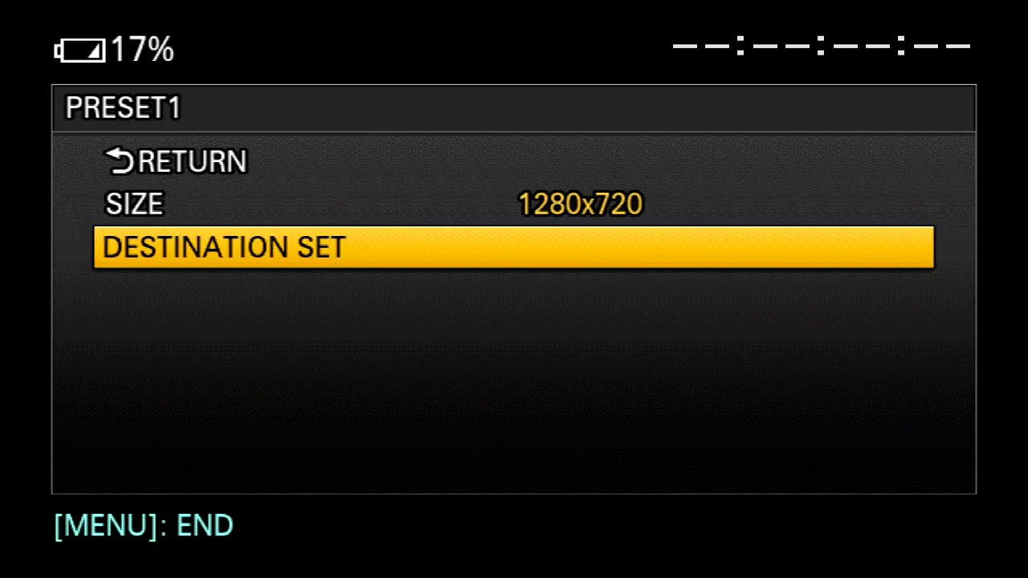
key("Up")
key("Up")
key("Return")
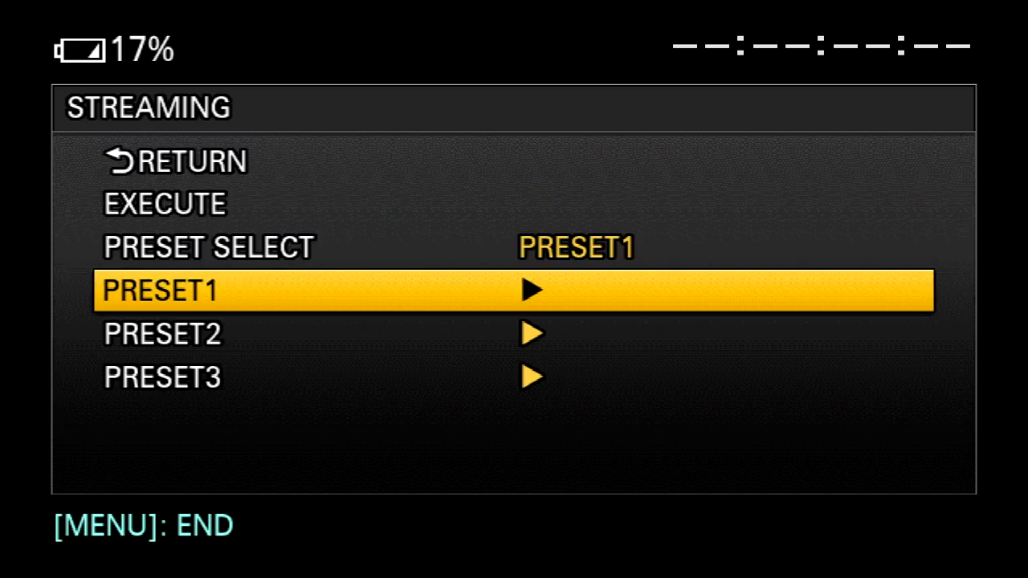
Step: Execute streaming with PRESET1 and highlight Wi-Fi as the connection method
key("Up")
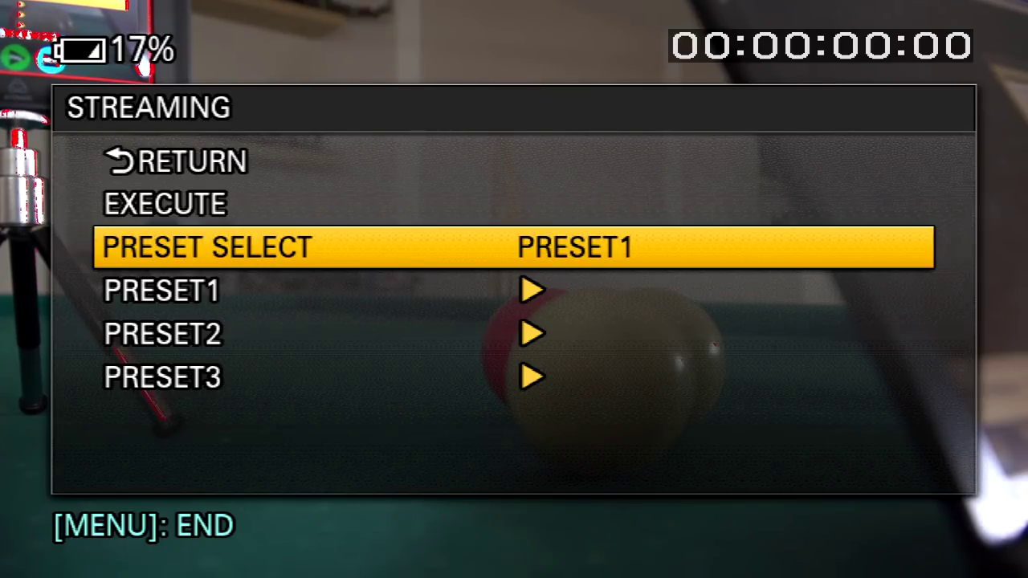
key("Up")
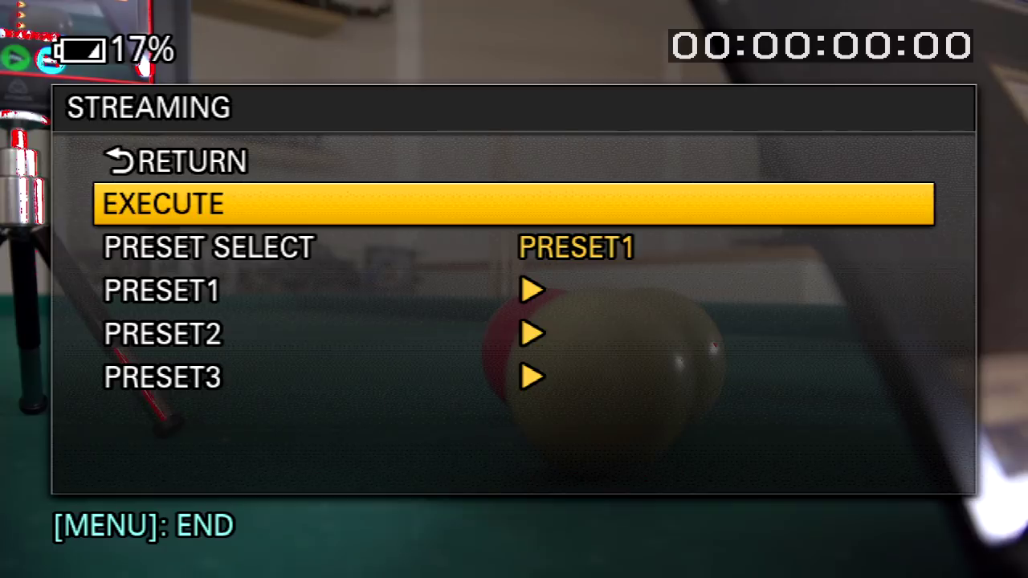
key("Return")
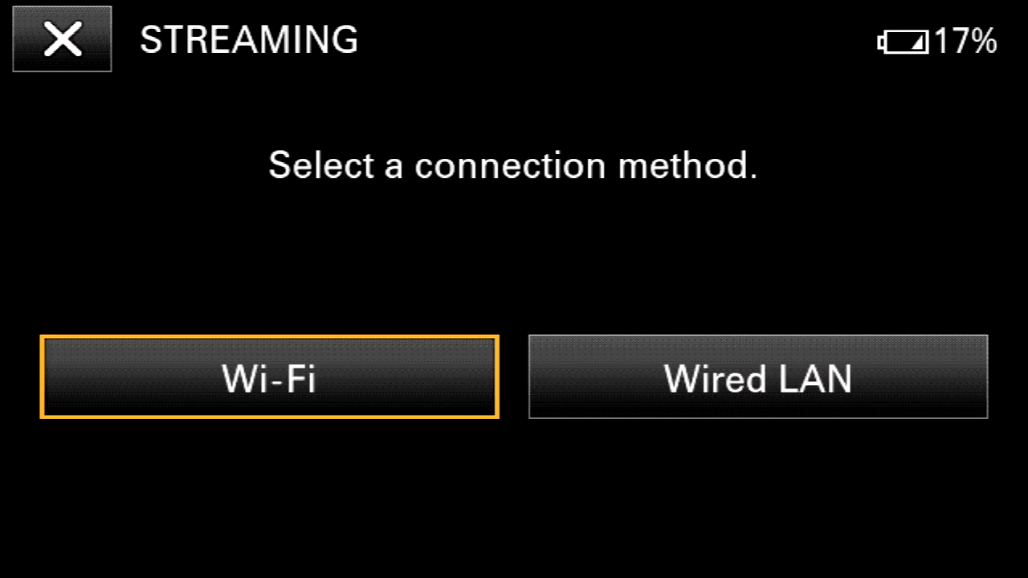
left_click(757, 376)
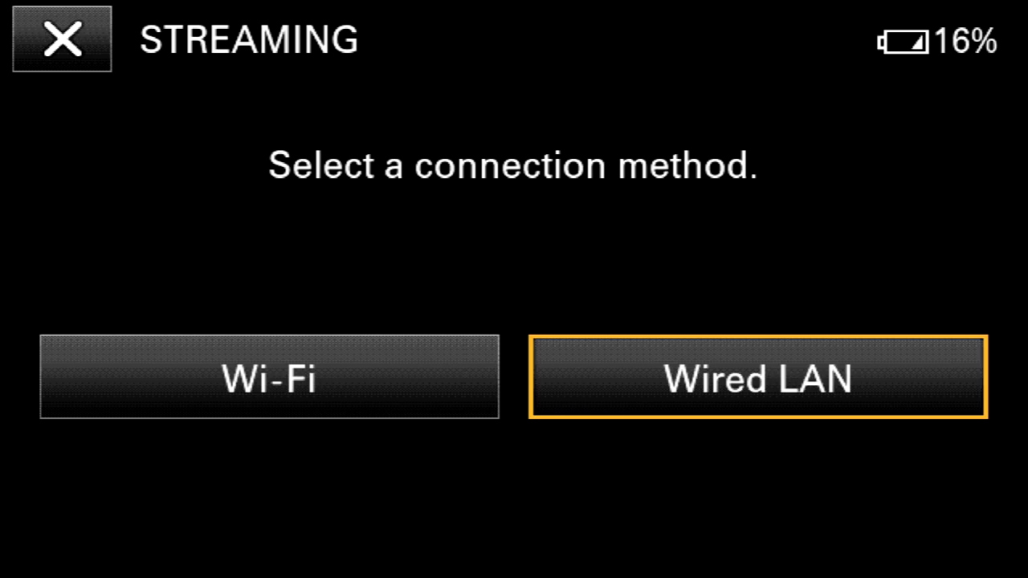
key("Left")
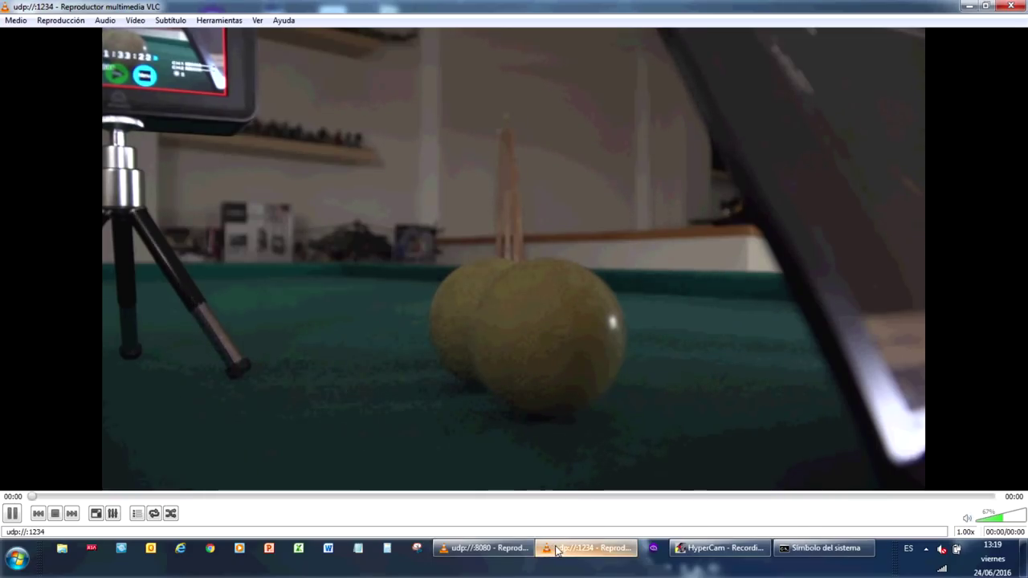
Step: In VLC, switch from the udp://:1234 stream to the udp://:8080 stream to view the other camera
mouse_move(554, 550)
left_click(518, 551)
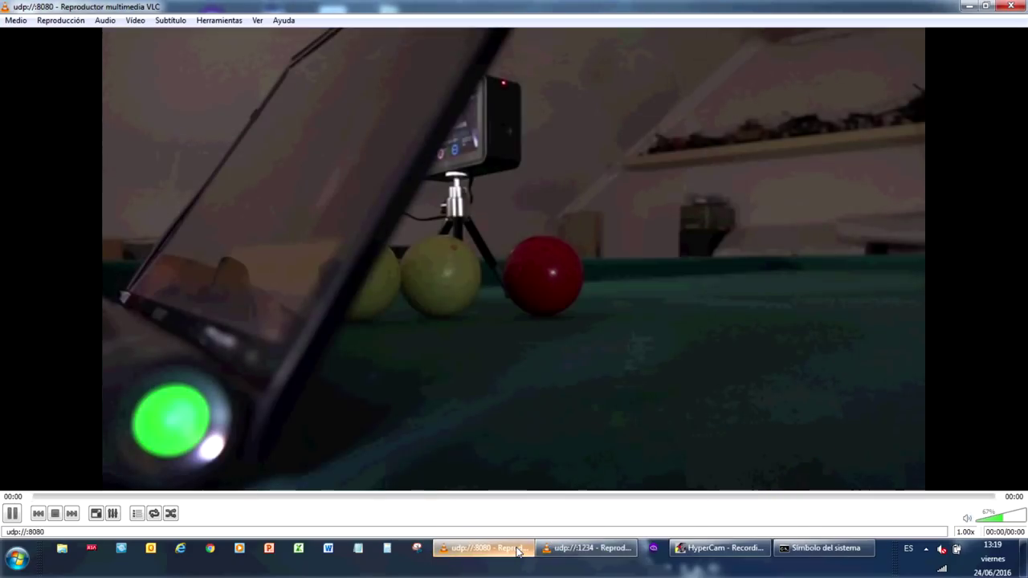